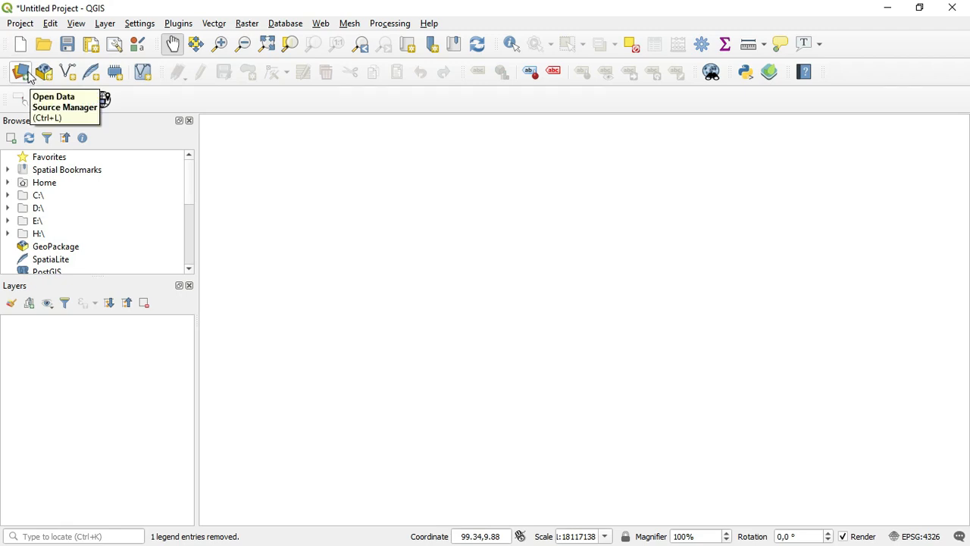
# Step: Add prov.shp from the SHP Indonesia folder to the project as a vector layer
pyautogui.click(21, 72)
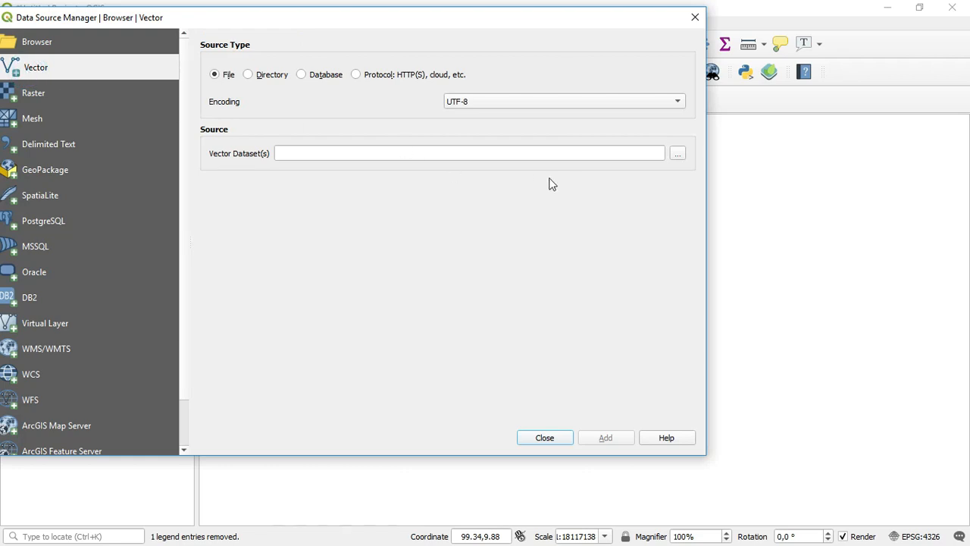
pyautogui.click(677, 157)
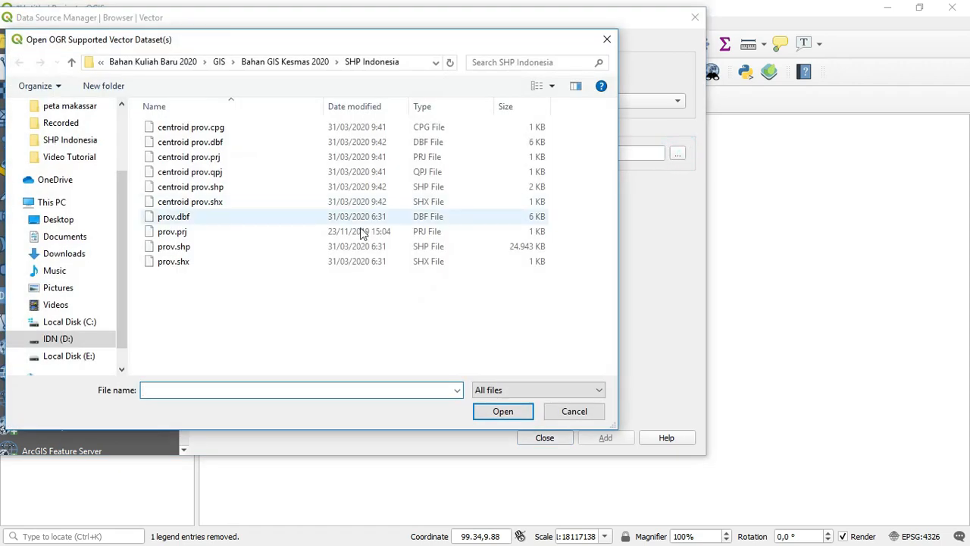
pyautogui.click(196, 250)
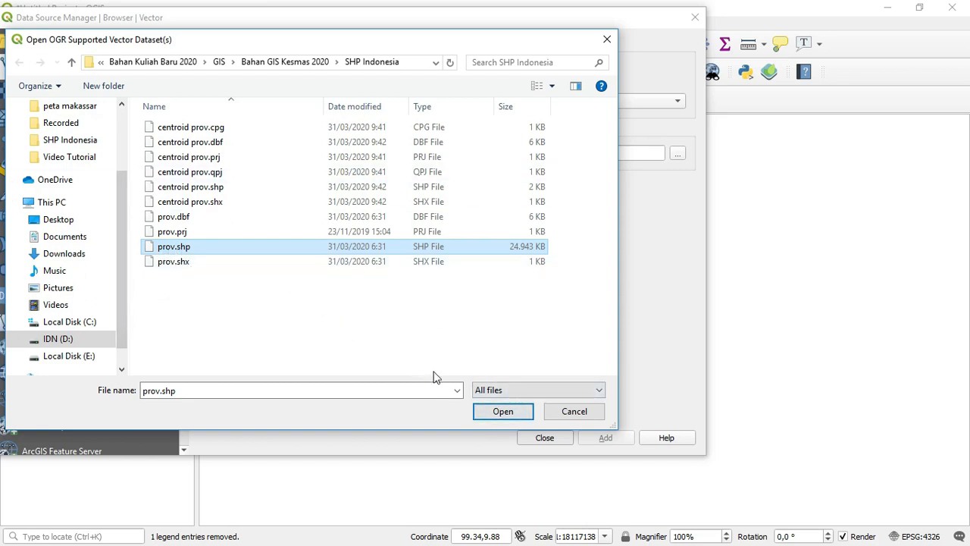
pyautogui.click(504, 411)
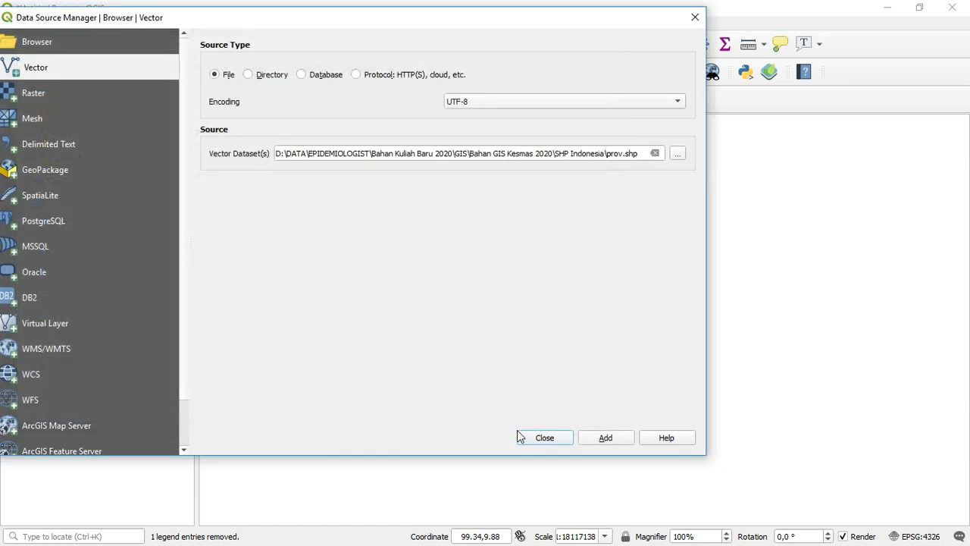
pyautogui.click(606, 440)
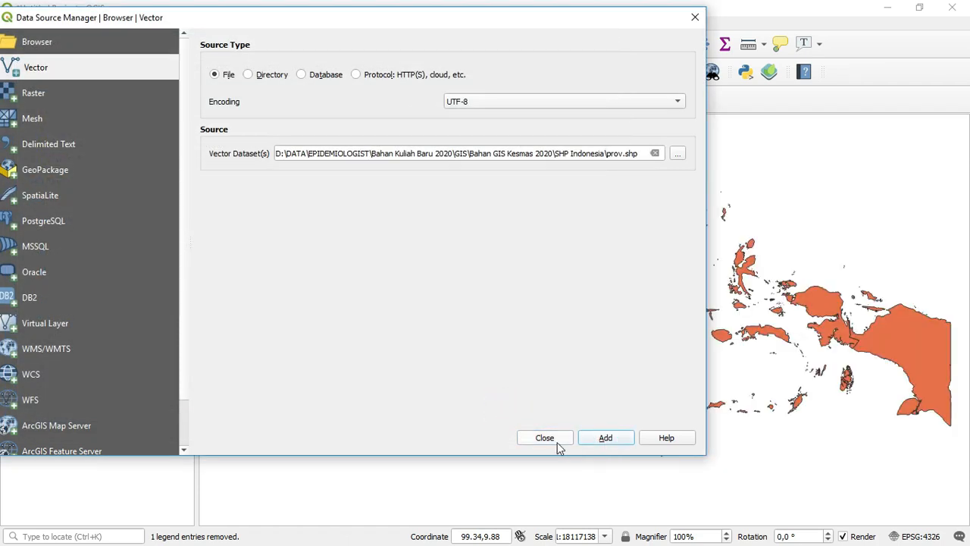
pyautogui.click(554, 437)
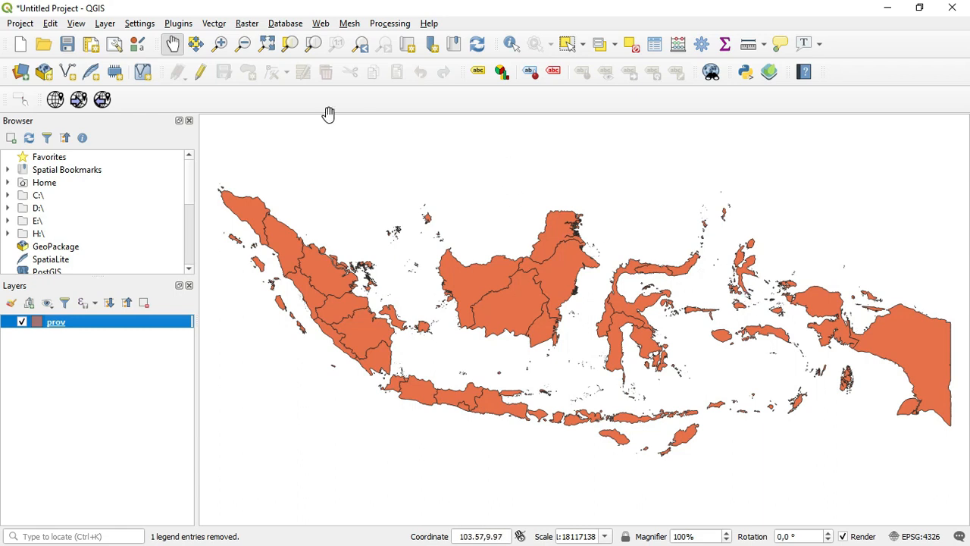
# Step: Select the provinces of Kalimantan one after another on the map, ending with the southeastern one, and make prov the active layer
pyautogui.click(568, 45)
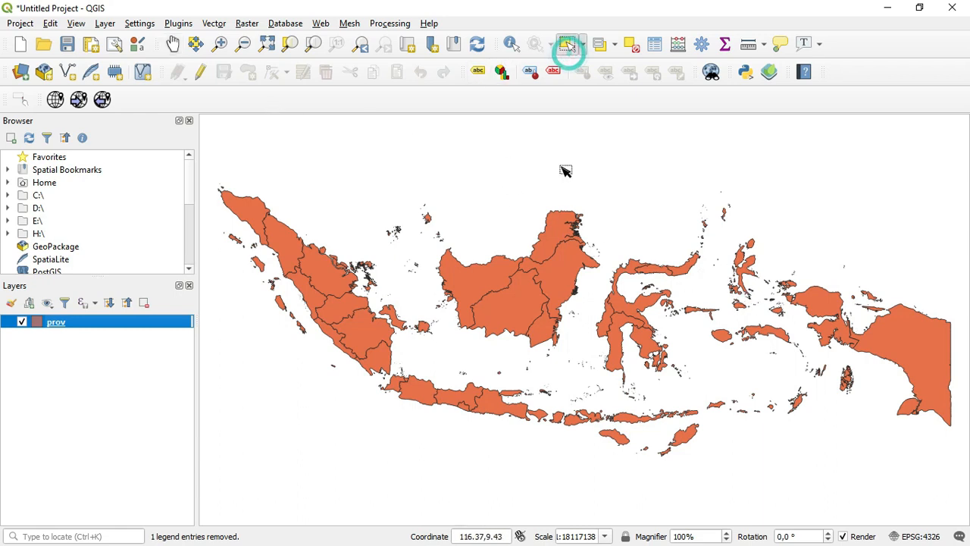
pyautogui.click(559, 229)
pyautogui.click(498, 275)
pyautogui.click(561, 276)
pyautogui.click(532, 305)
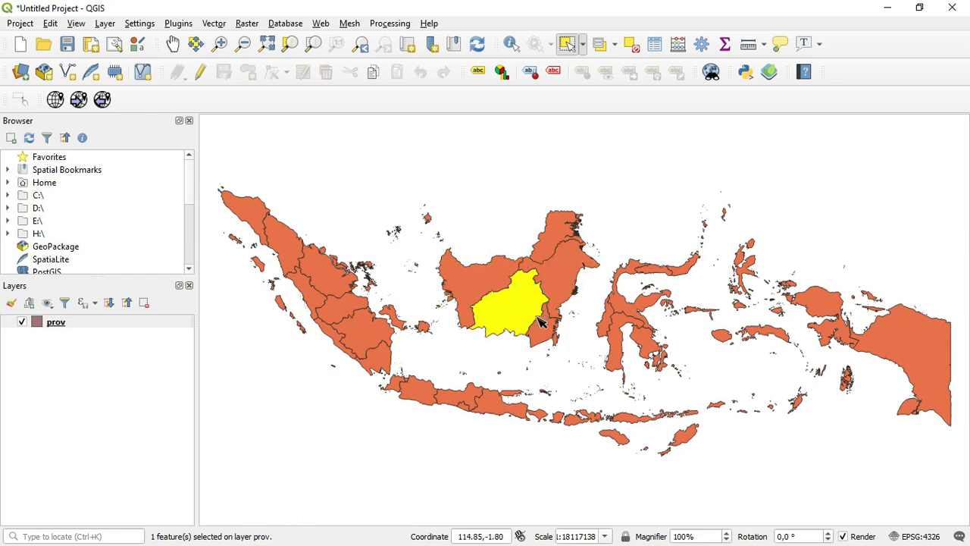
pyautogui.click(551, 339)
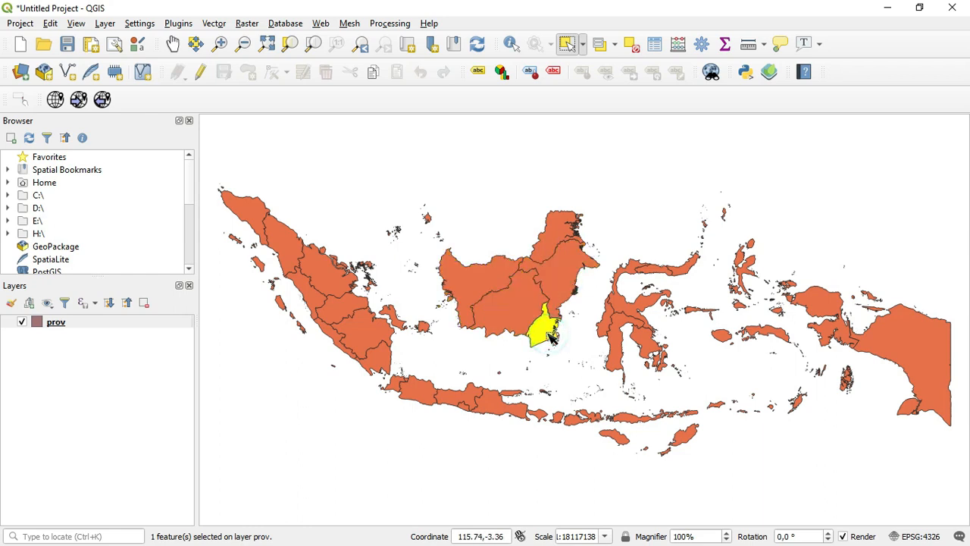
pyautogui.click(141, 322)
# Step: Switch to the PowerPoint presentation, view the COVID-19 data source slide full screen, and return to QGIS
pyautogui.hotkey('alt', 'Tab')
pyautogui.hotkey('alt', 'Tab')
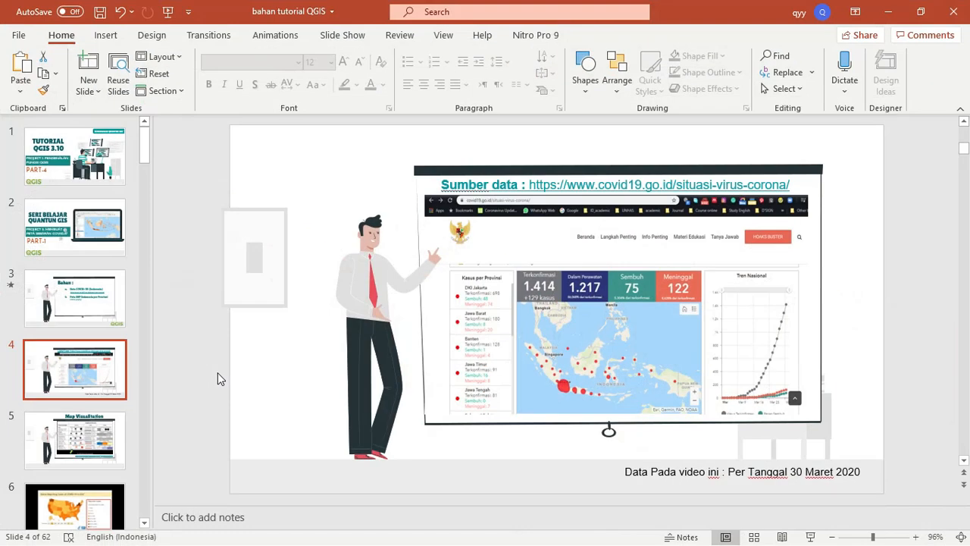
pyautogui.click(810, 536)
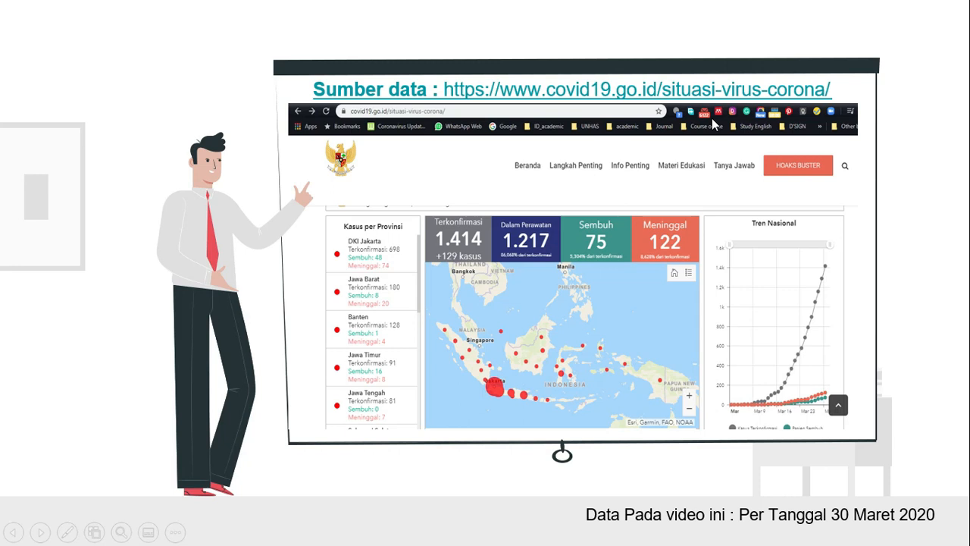
pyautogui.press('Escape')
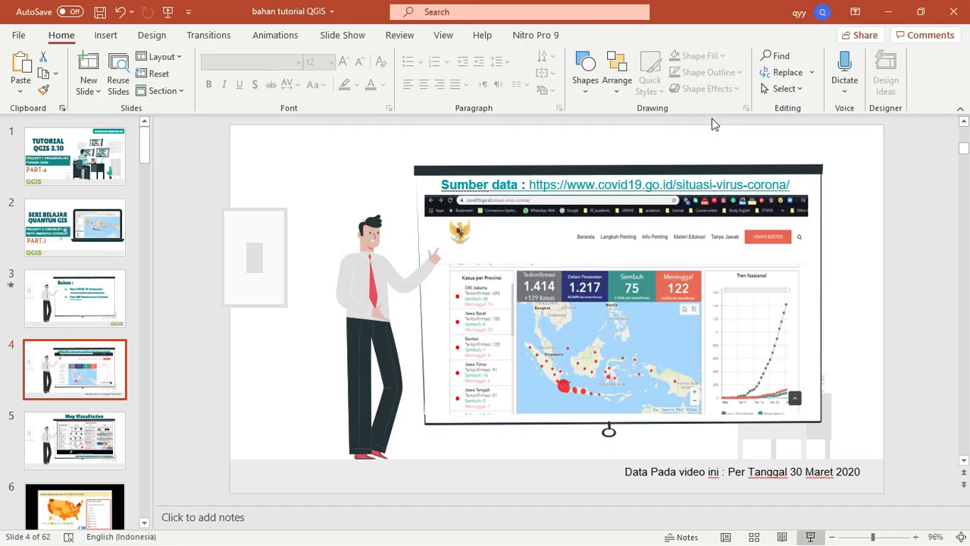
pyautogui.hotkey('alt', 'Tab')
pyautogui.hotkey('alt', 'Tab')
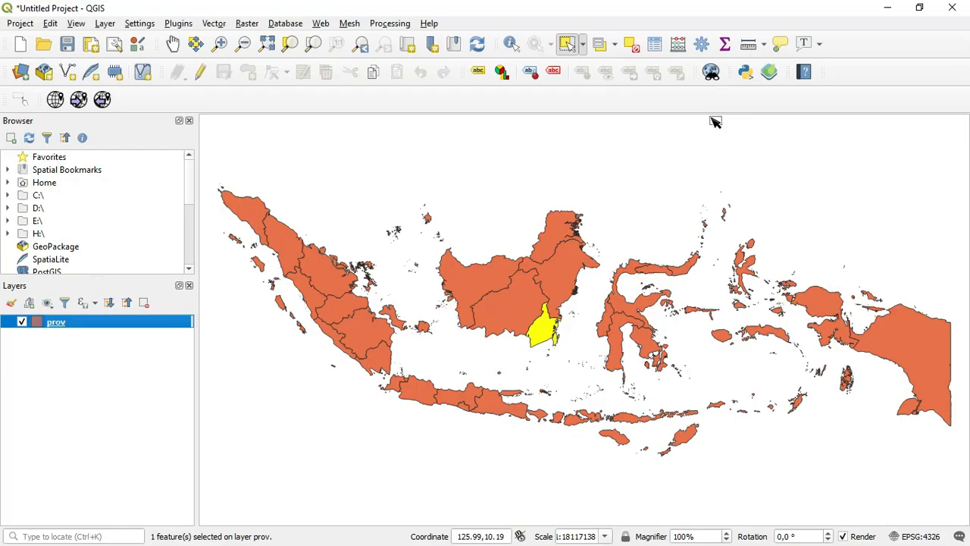
# Step: Review the prov layer's attribute table enlarged, including the 30maret column for all provinces, and close it
pyautogui.click(652, 44)
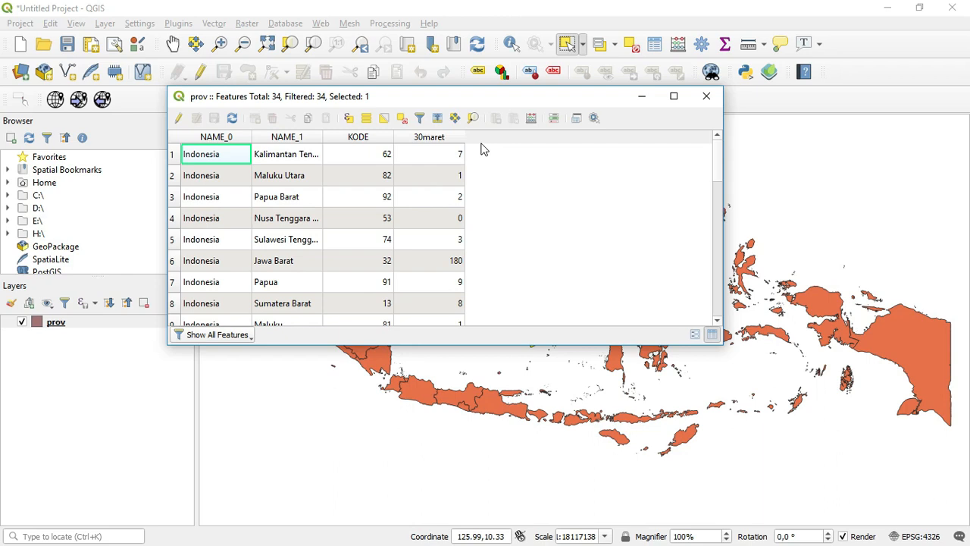
pyautogui.click(674, 96)
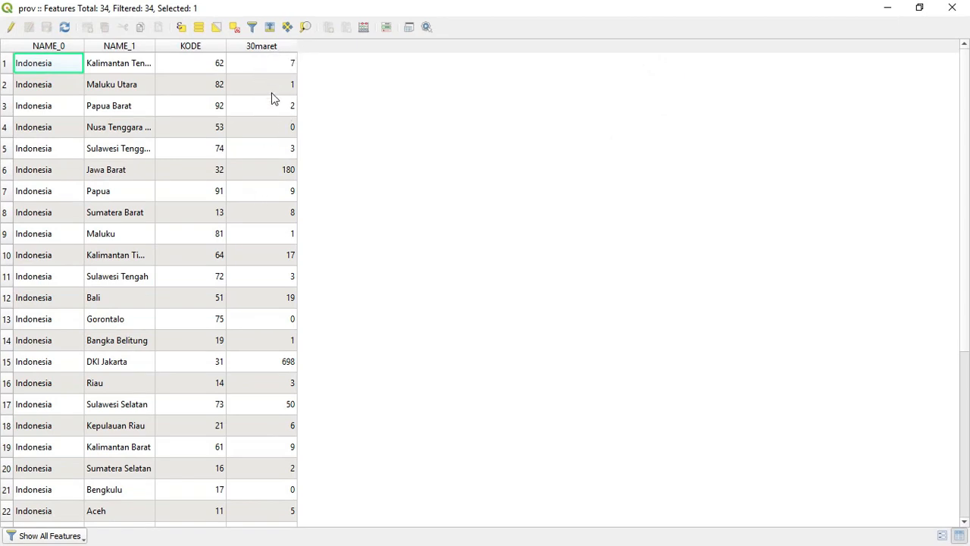
pyautogui.scroll(-2, 279, 141)
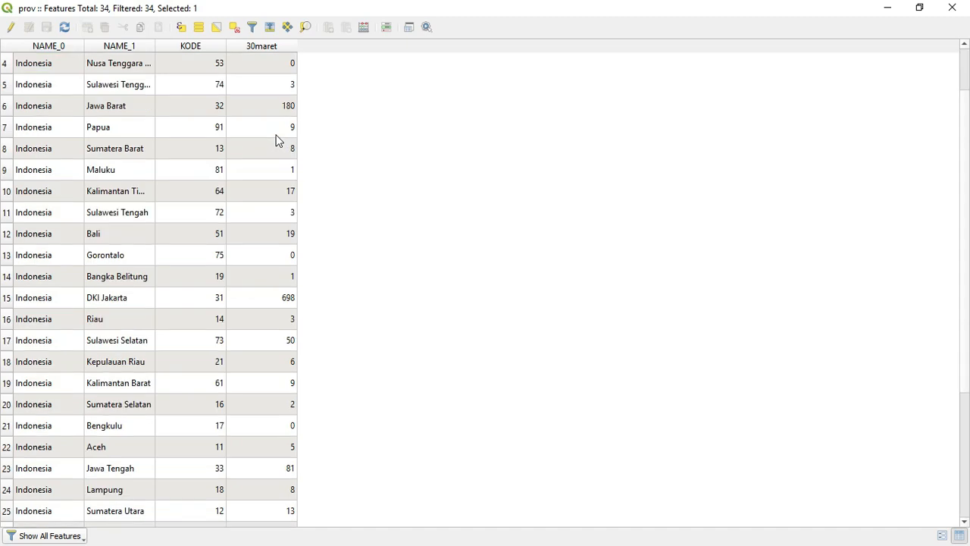
pyautogui.scroll(-2, 284, 363)
pyautogui.scroll(4, 283, 368)
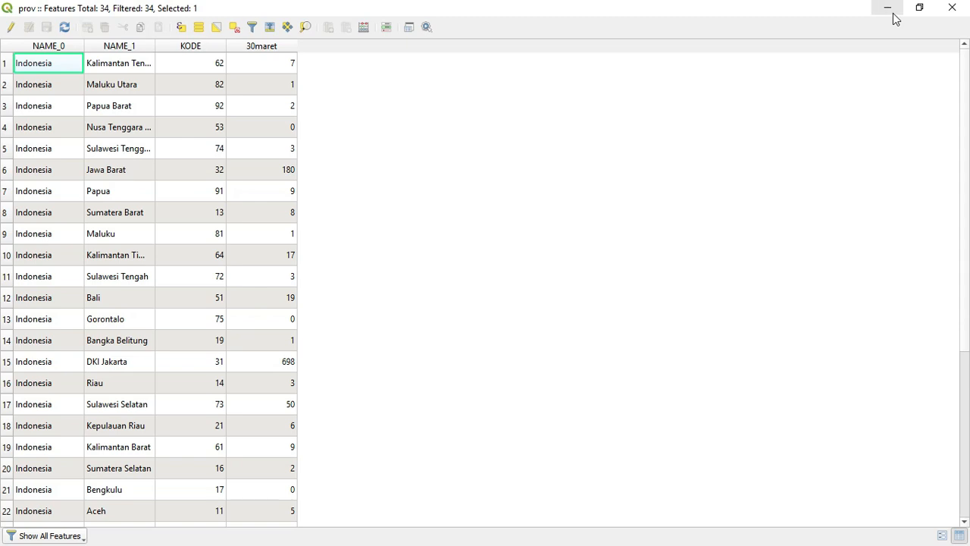
pyautogui.click(953, 8)
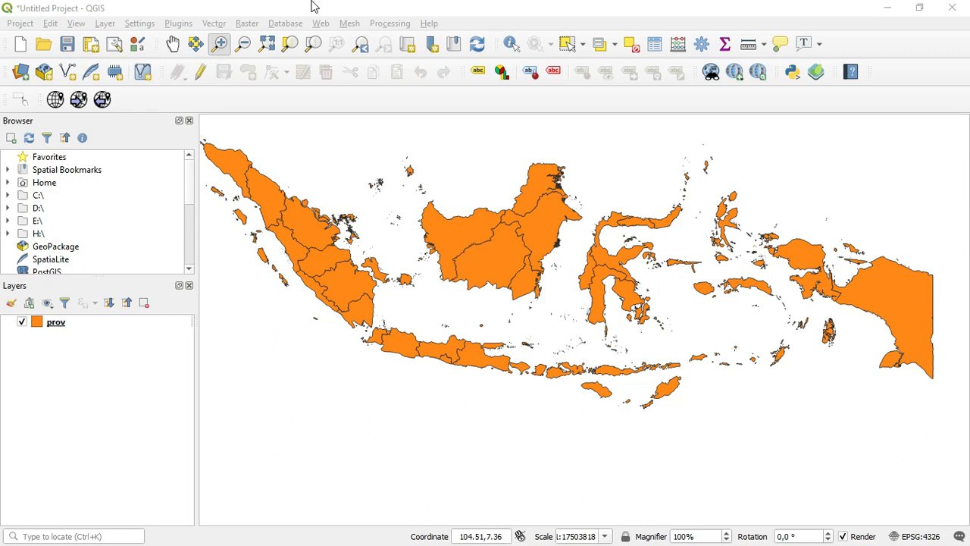
# Step: Start the Centroids geometry tool with prov as the input layer
pyautogui.click(220, 26)
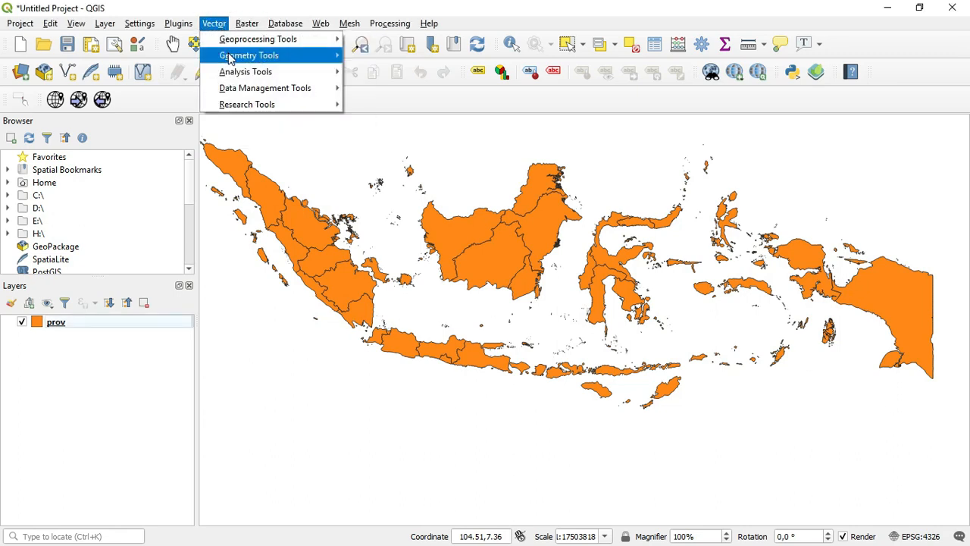
pyautogui.moveTo(231, 58)
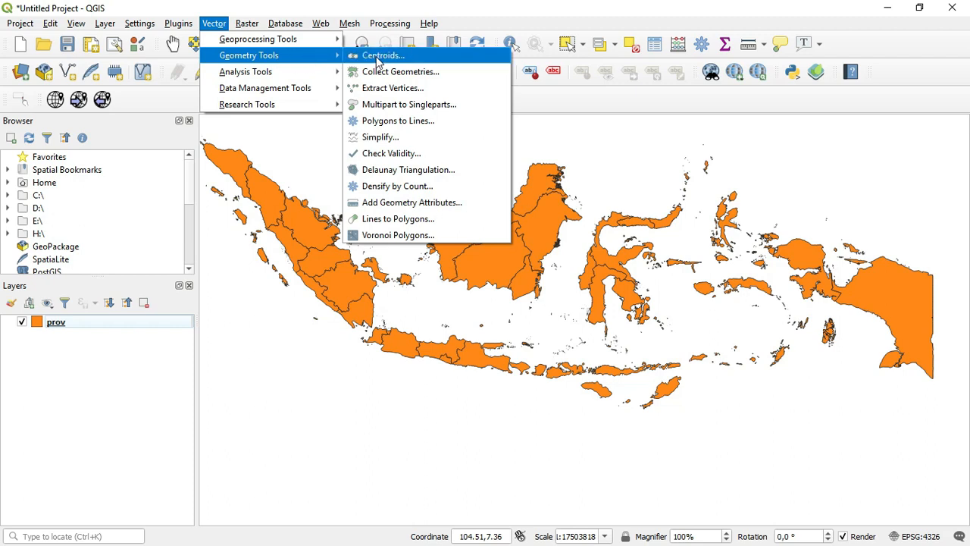
pyautogui.click(438, 61)
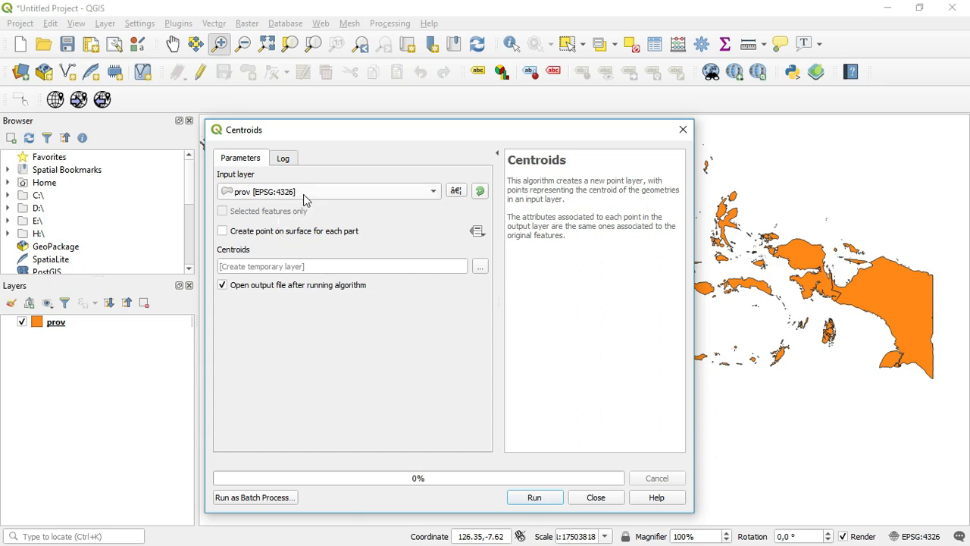
# Step: Set the centroid output to titik centroid.shp in the Desktop's SHP Indonesia folder and run the algorithm
pyautogui.click(481, 270)
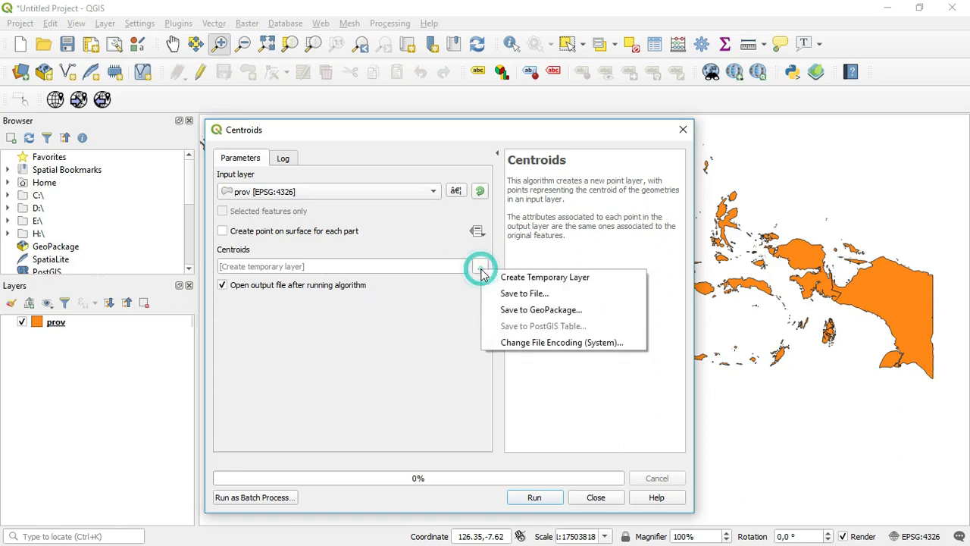
pyautogui.click(513, 296)
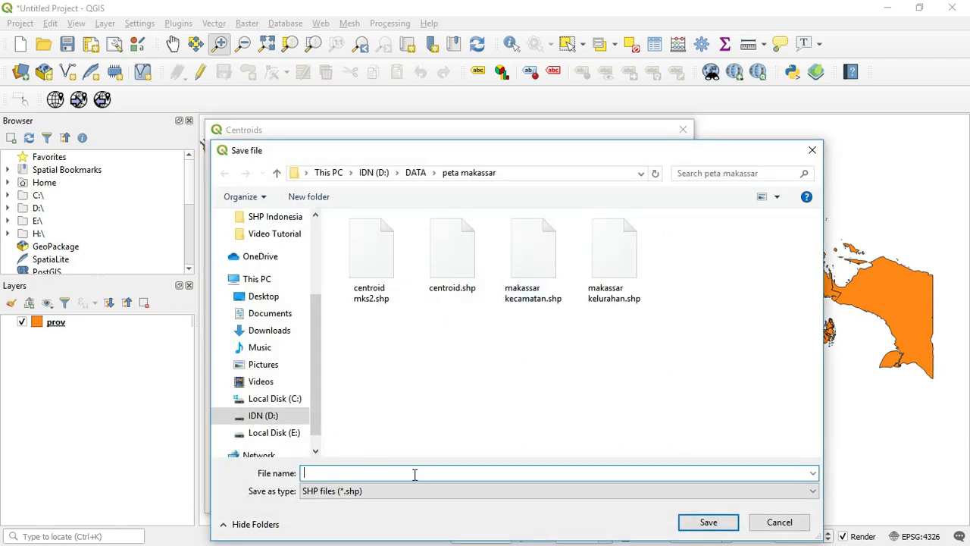
pyautogui.click(414, 172)
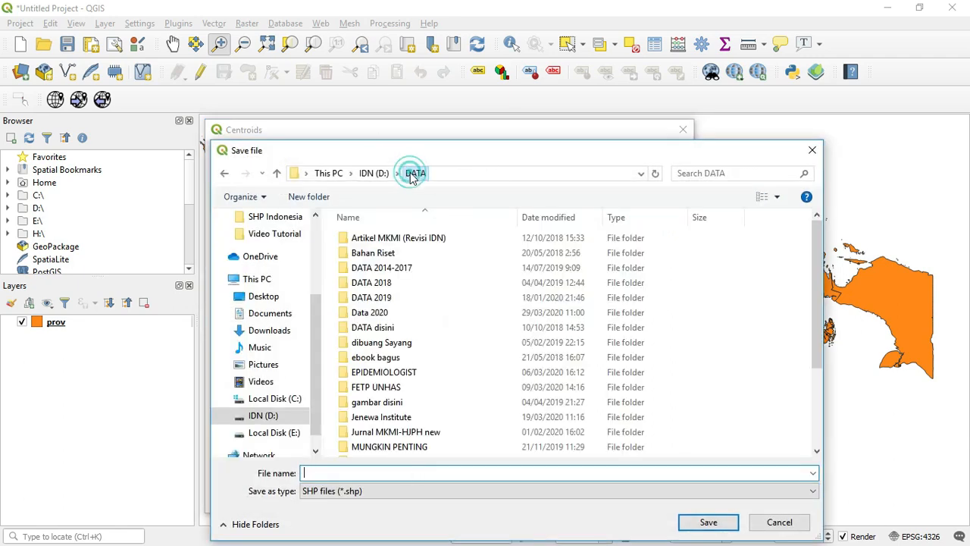
pyautogui.doubleClick(383, 312)
pyautogui.click(289, 296)
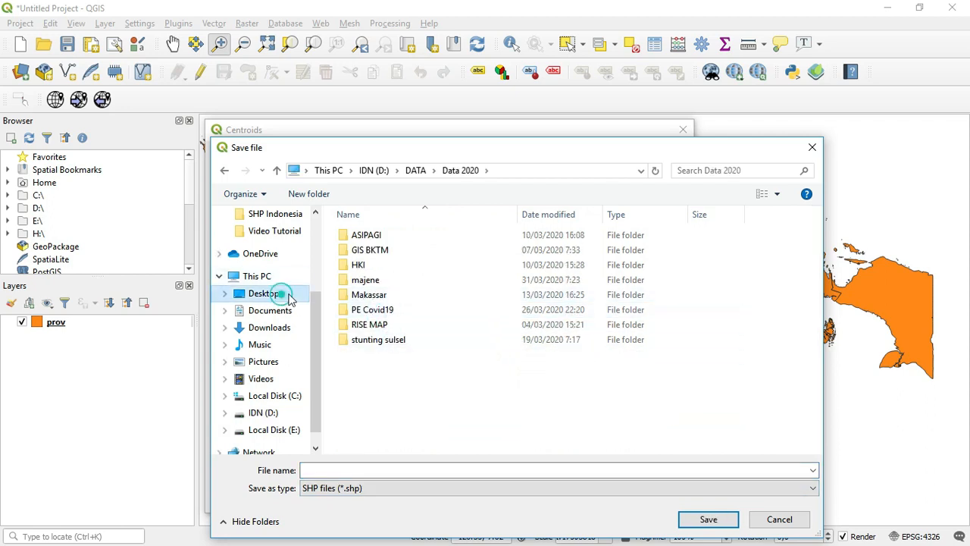
pyautogui.click(455, 261)
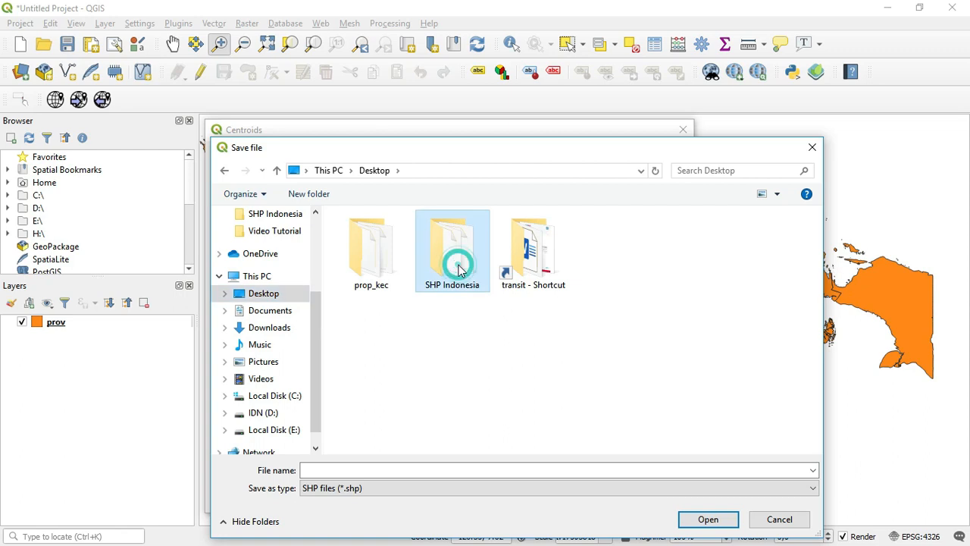
pyautogui.doubleClick(448, 261)
pyautogui.click(363, 469)
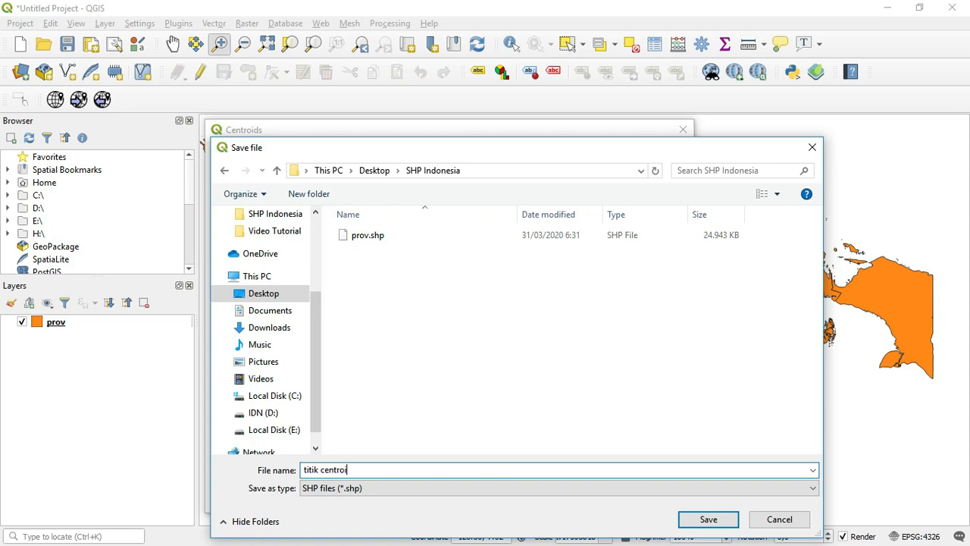
pyautogui.click(690, 520)
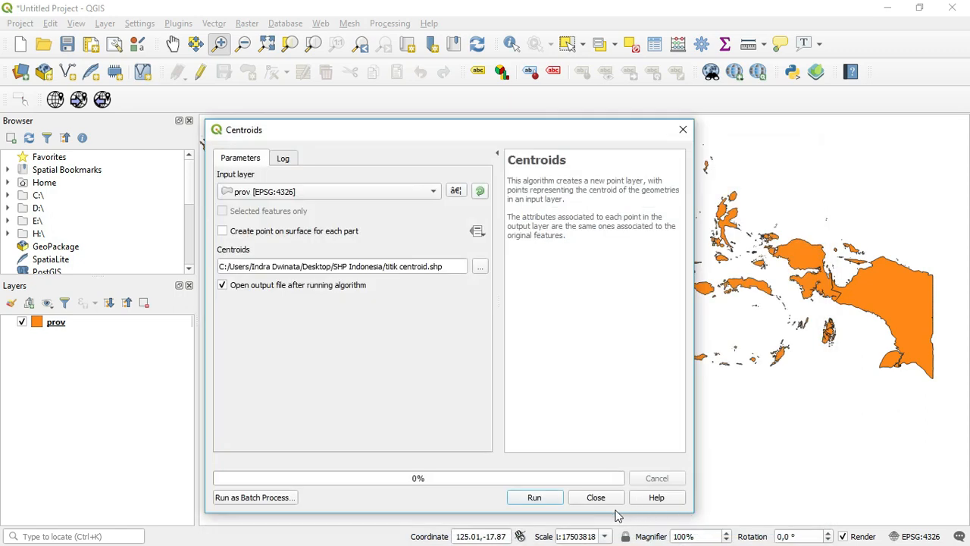
pyautogui.click(535, 497)
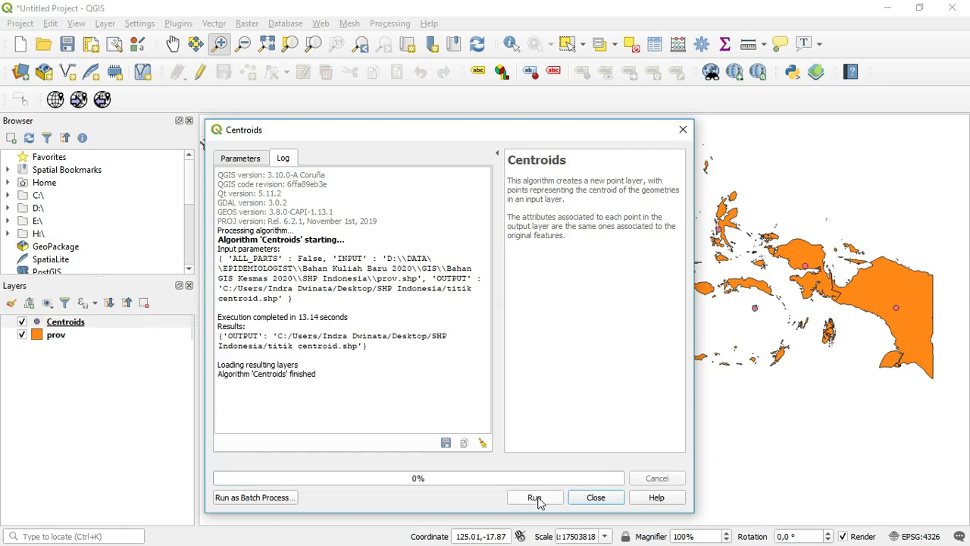
pyautogui.click(597, 497)
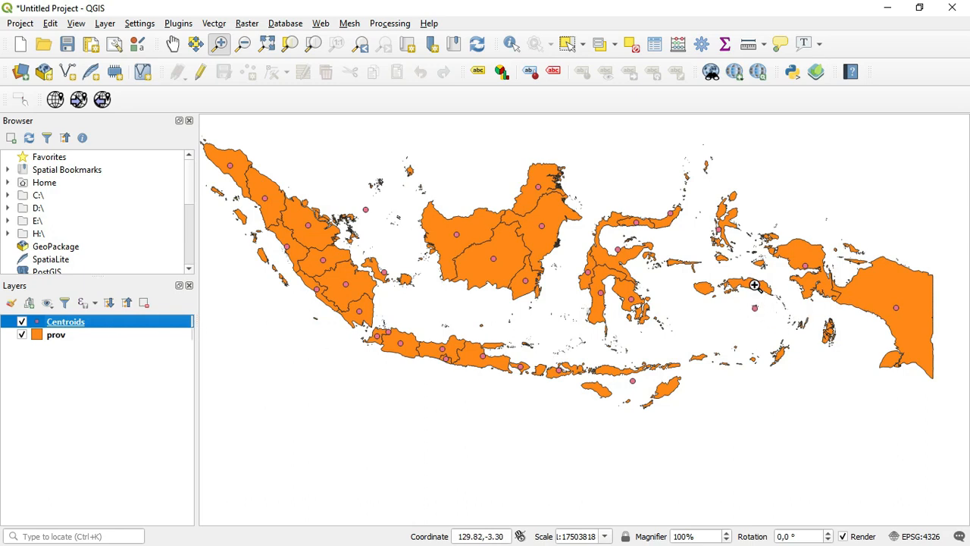
# Step: Enable editing on the Centroids layer and move the Maluku centroid from the sea onto the large island just north of it
pyautogui.click(202, 73)
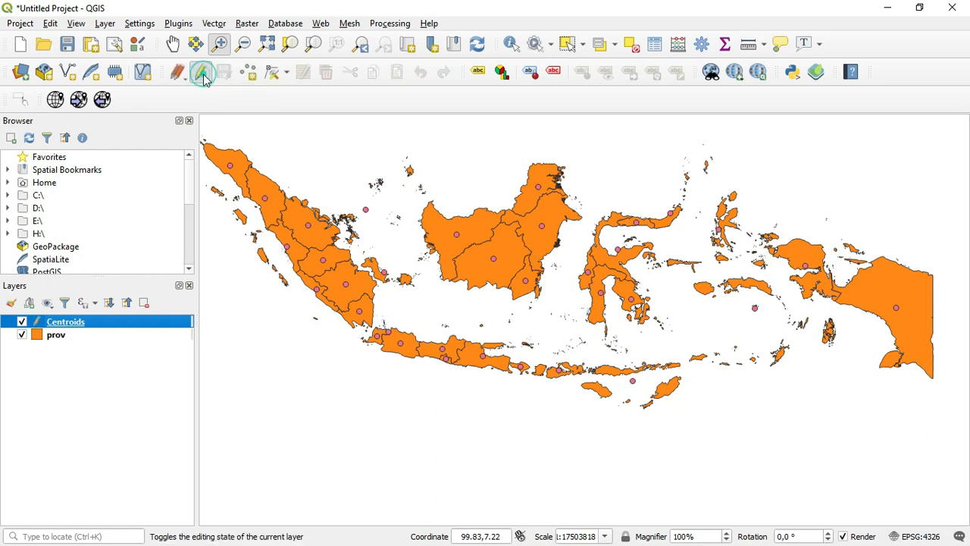
pyautogui.click(274, 72)
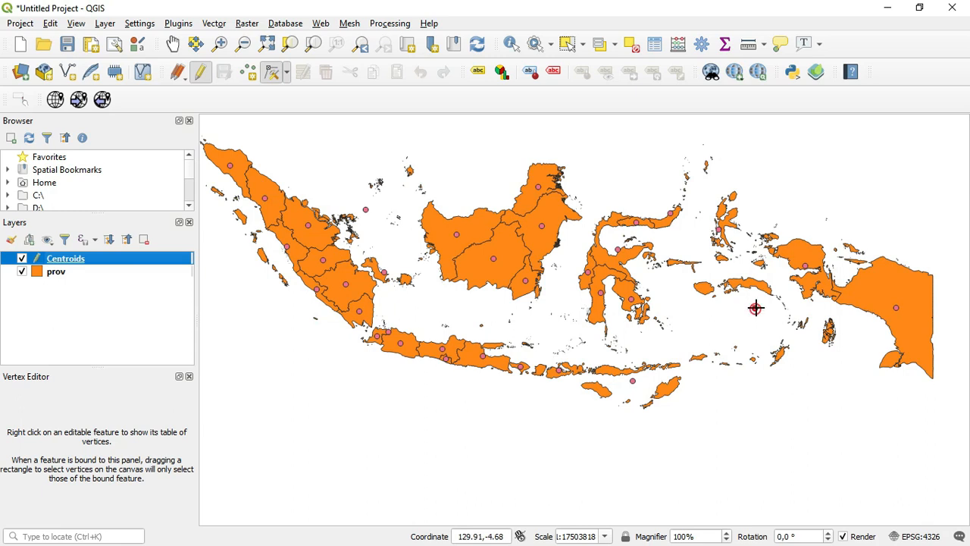
pyautogui.click(756, 308)
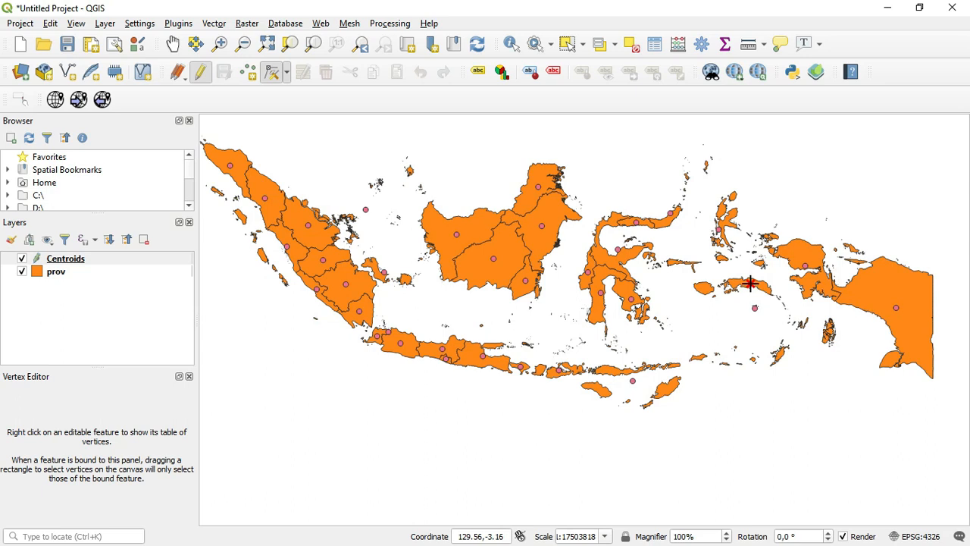
pyautogui.click(749, 283)
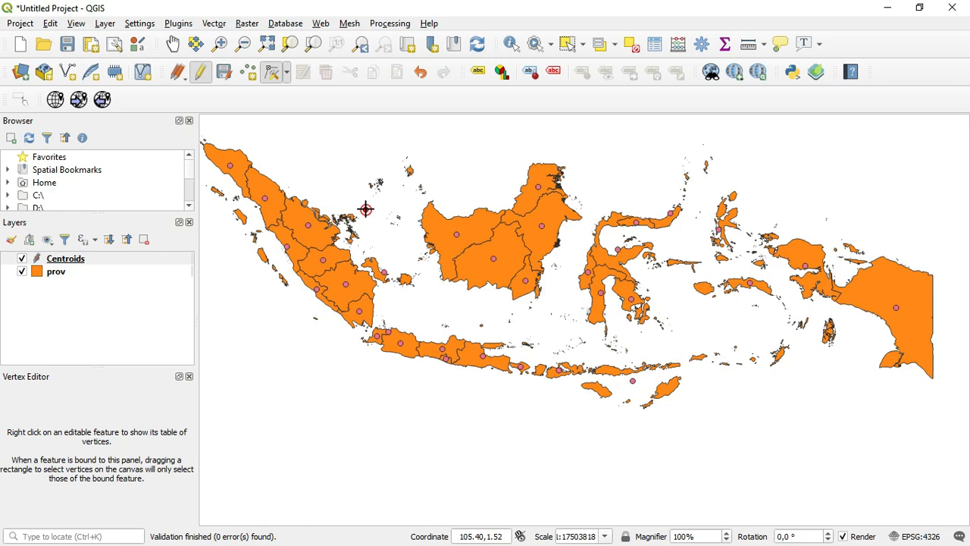
# Step: Move the Riau Islands centroid from the open sea onto the large island at the northeast of the cluster off eastern Sumatra
pyautogui.scroll(2, 365, 209)
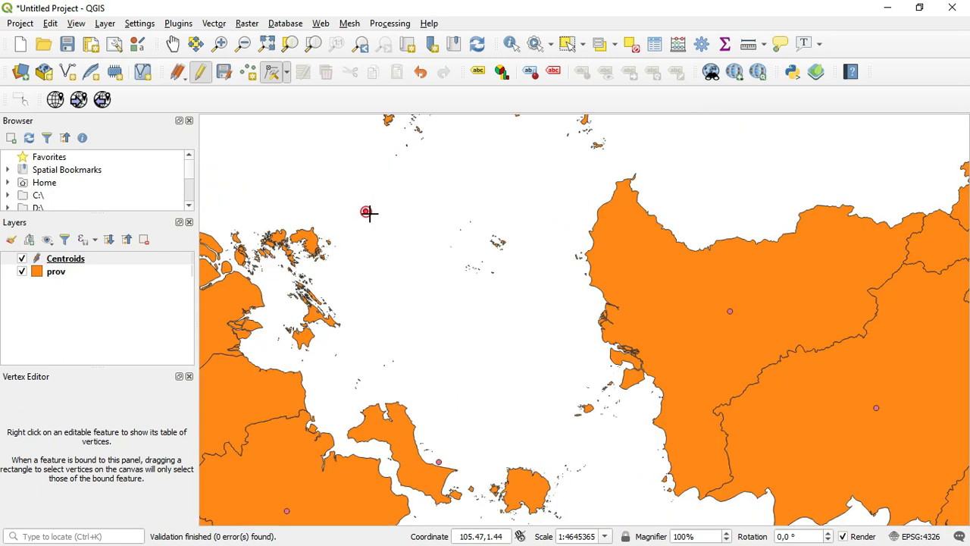
pyautogui.click(365, 211)
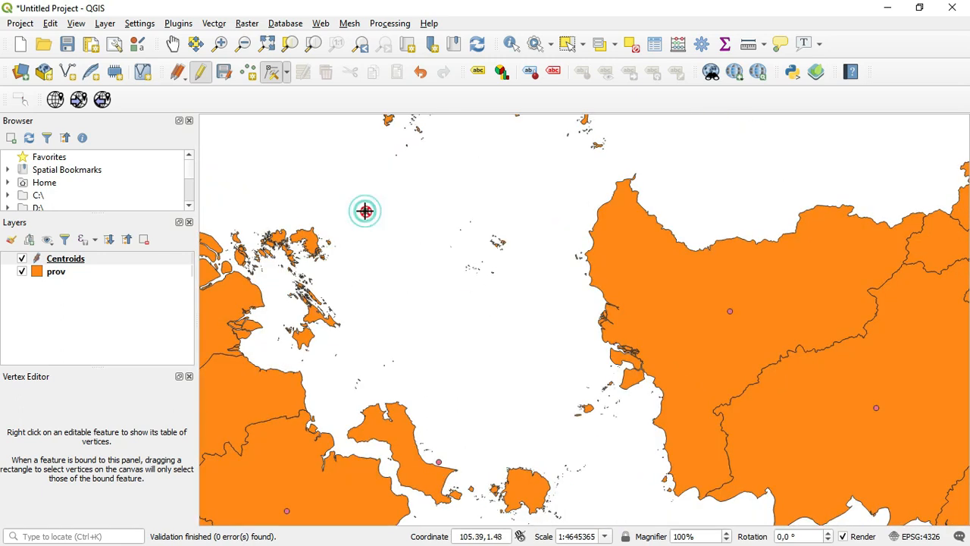
pyautogui.click(310, 238)
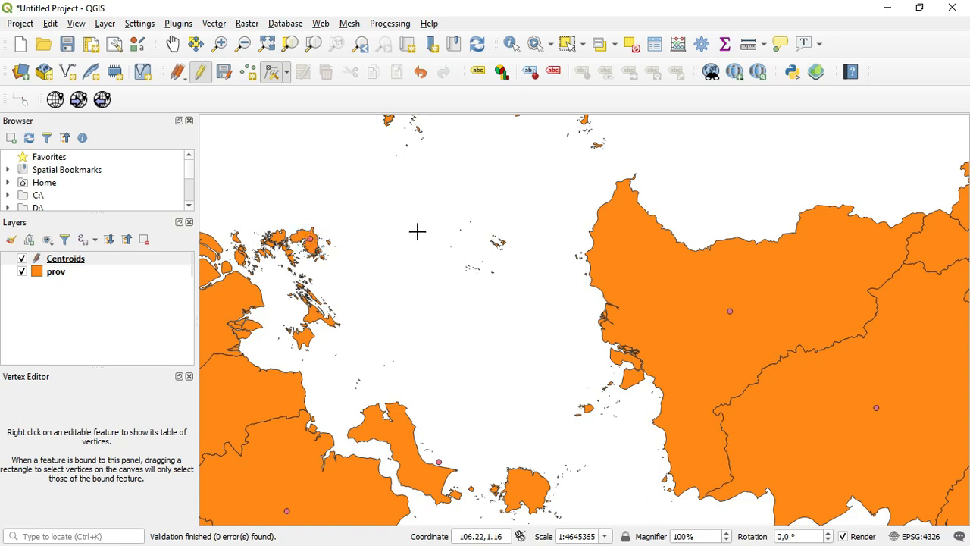
pyautogui.scroll(-2, 417, 232)
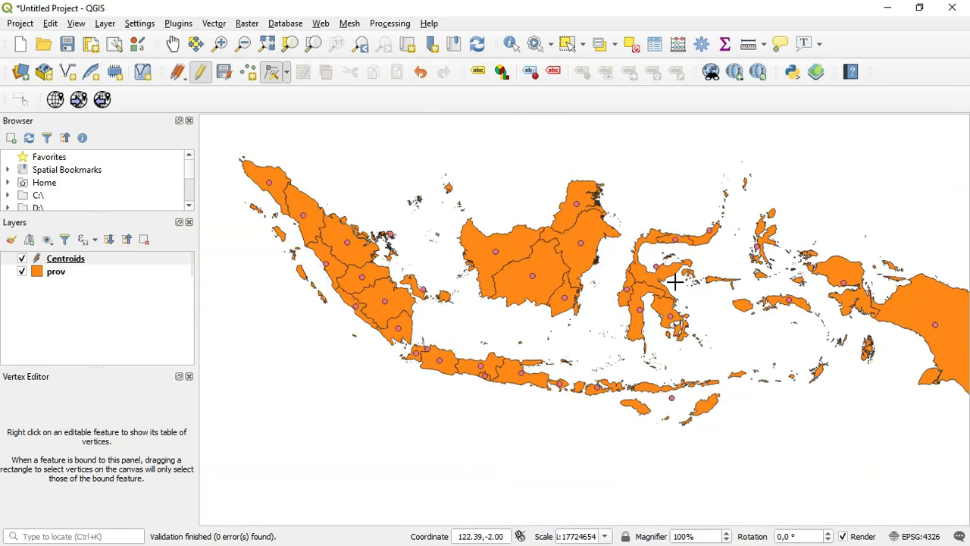
# Step: Move the Central Sulawesi centroid from the gulf onto the province's land just southwest of it
pyautogui.scroll(2, 658, 267)
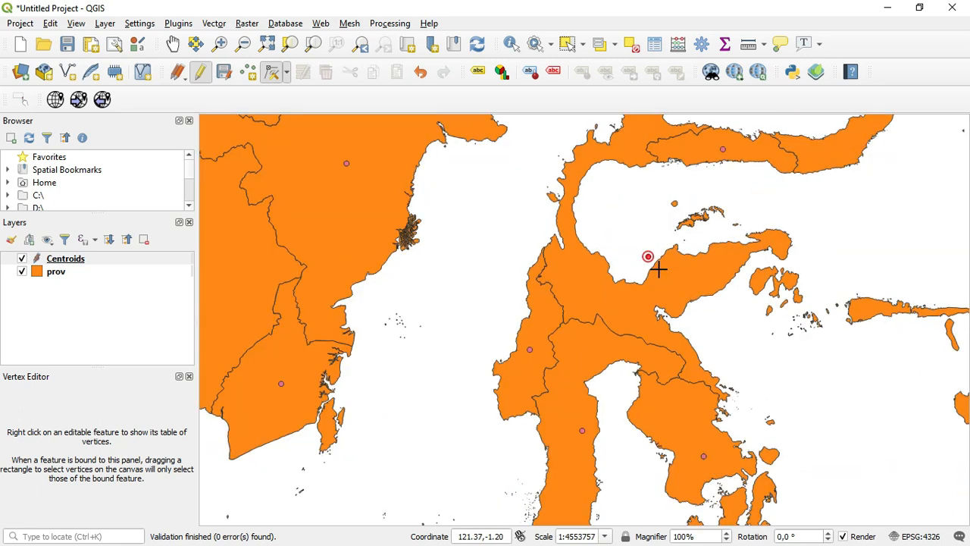
pyautogui.click(646, 256)
pyautogui.click(586, 277)
pyautogui.scroll(-2, 629, 248)
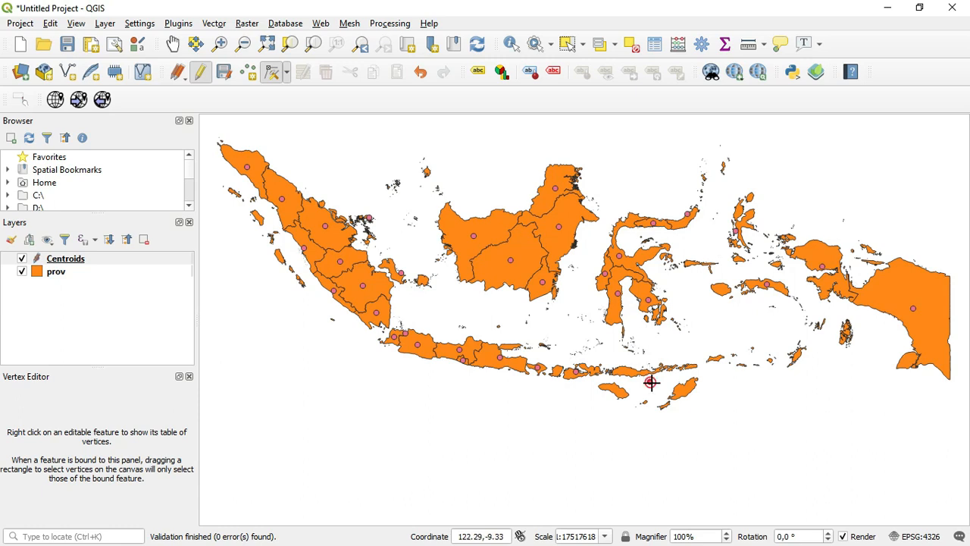
# Step: Move the East Nusa Tenggara centroid from the sea between the islands onto the long island of Flores to its northwest
pyautogui.scroll(1, 650, 382)
pyautogui.scroll(1, 650, 381)
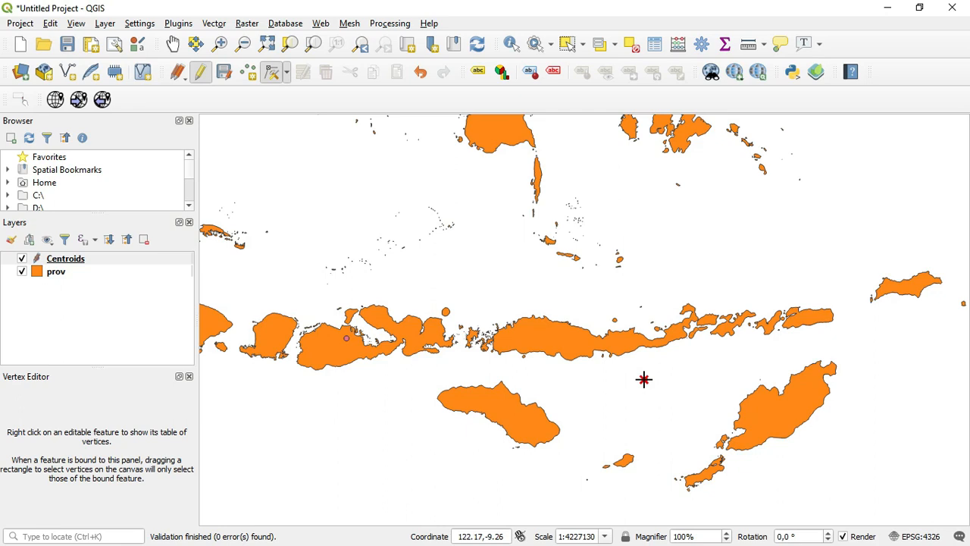
pyautogui.click(644, 380)
pyautogui.click(569, 338)
pyautogui.scroll(-2, 595, 288)
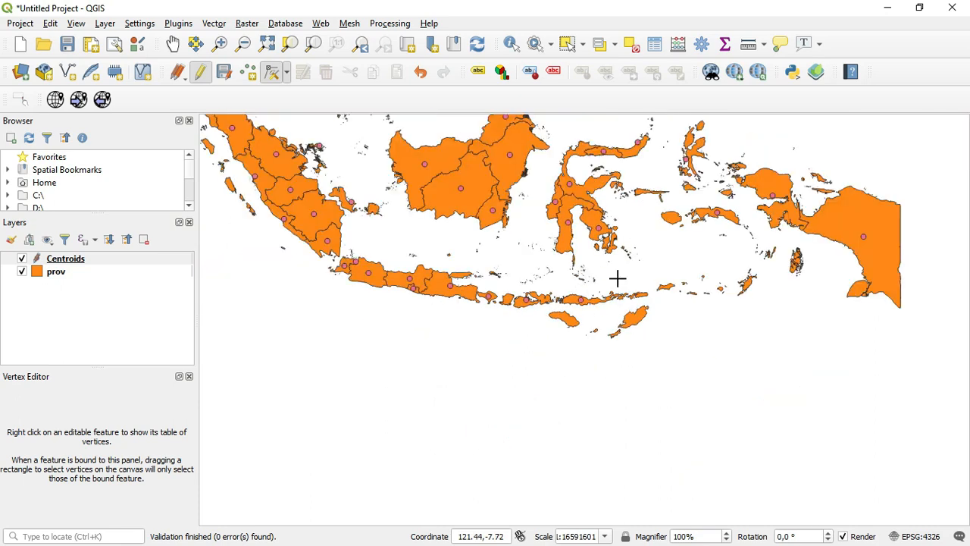
# Step: Move the West Papua centroid from the southern coast to the middle of the Bird's Head peninsula
pyautogui.scroll(1, 769, 182)
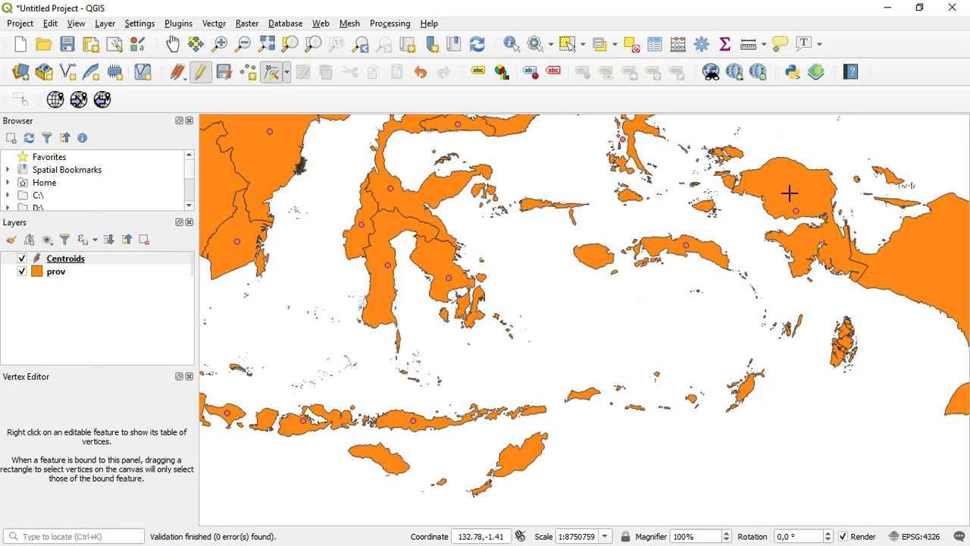
pyautogui.click(796, 211)
pyautogui.click(784, 187)
pyautogui.scroll(-1, 751, 210)
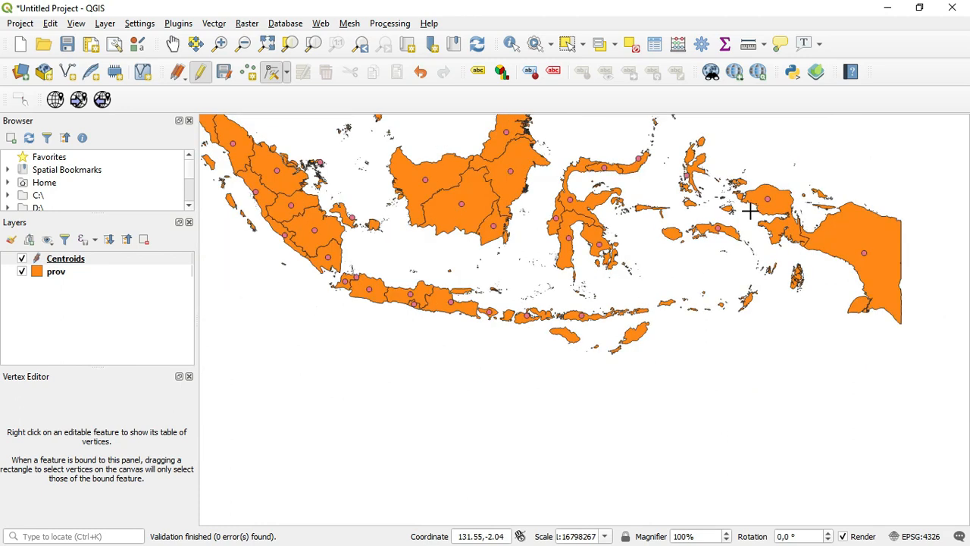
# Step: Move the North Maluku centroid from the western shore onto the centre of Halmahera island
pyautogui.scroll(1, 690, 179)
pyautogui.click(696, 184)
pyautogui.click(695, 173)
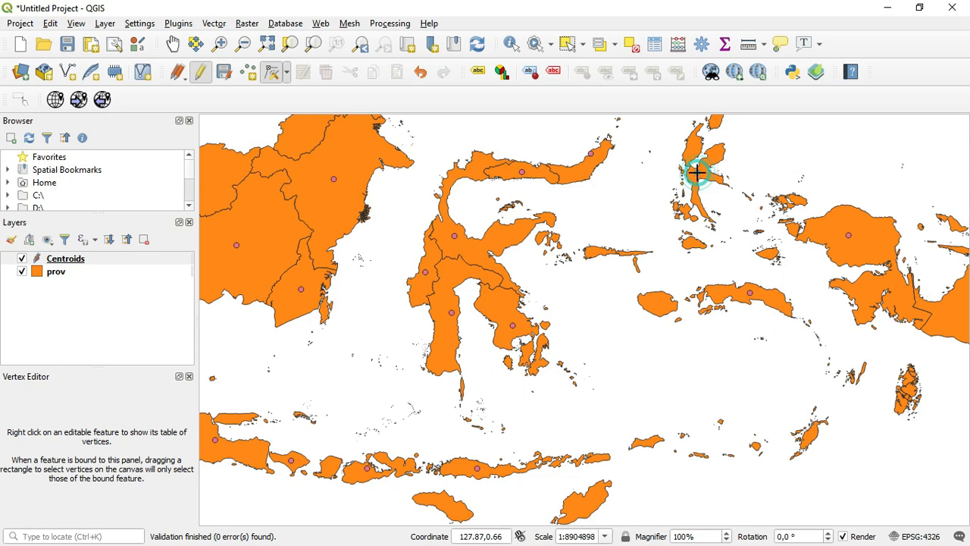
pyautogui.scroll(-1, 641, 213)
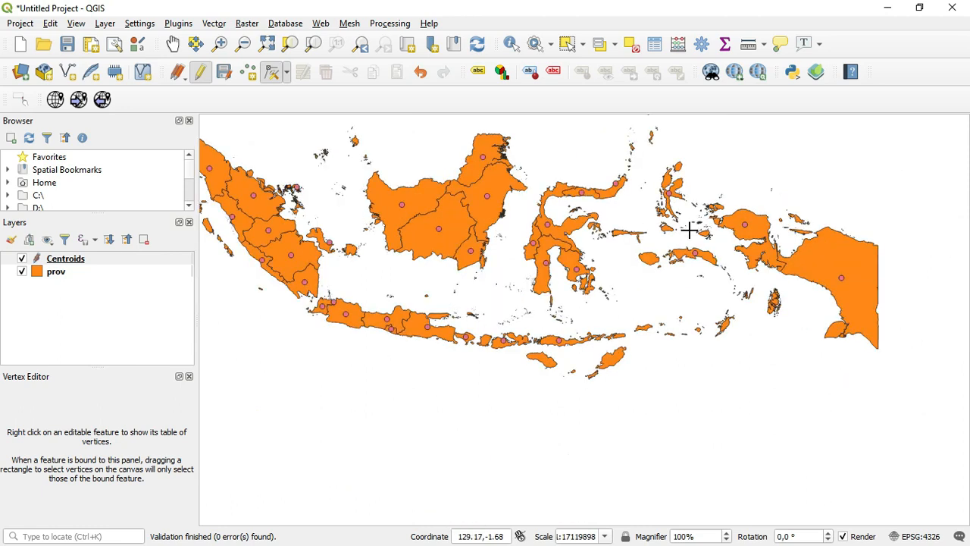
# Step: Stop editing the Centroids layer and save the moved points
pyautogui.scroll(-1, 690, 231)
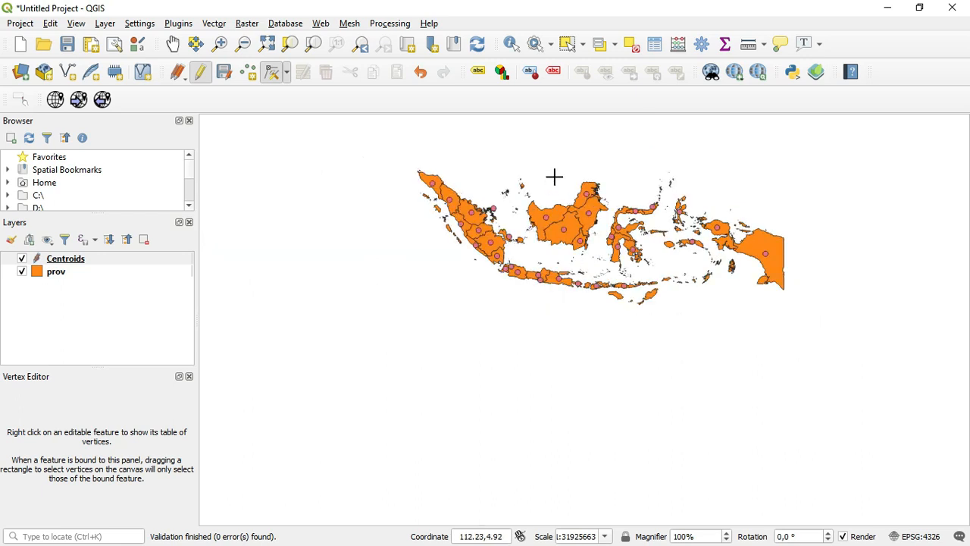
pyautogui.scroll(1, 554, 178)
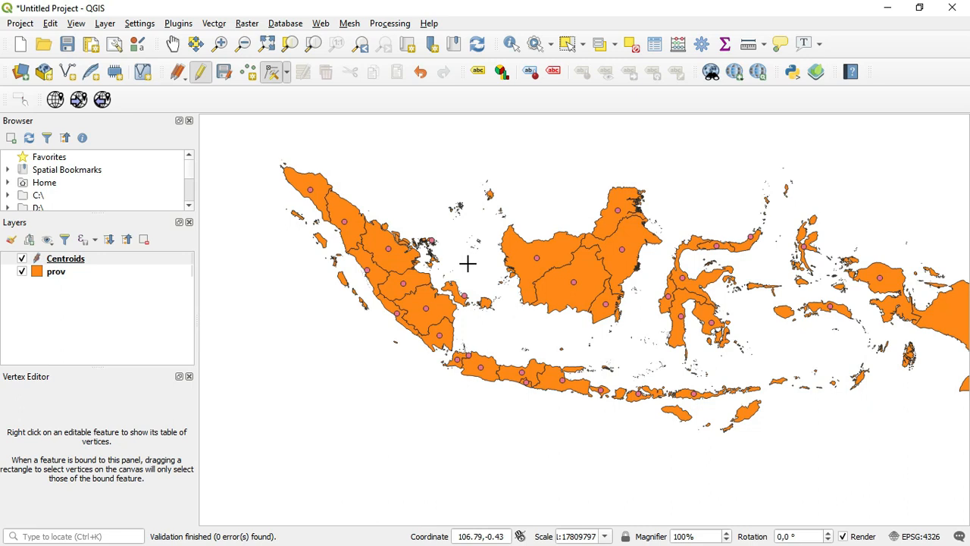
pyautogui.click(155, 261)
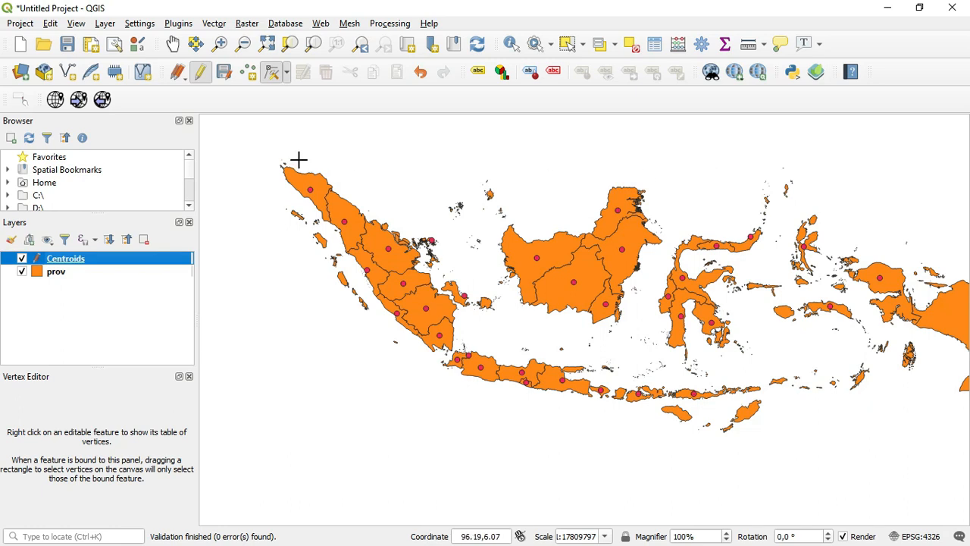
pyautogui.click(201, 73)
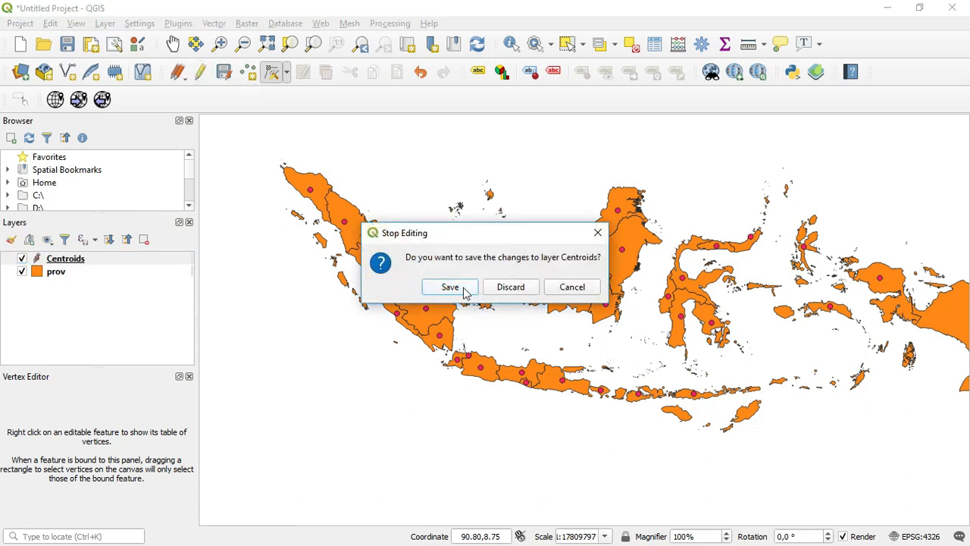
pyautogui.click(450, 287)
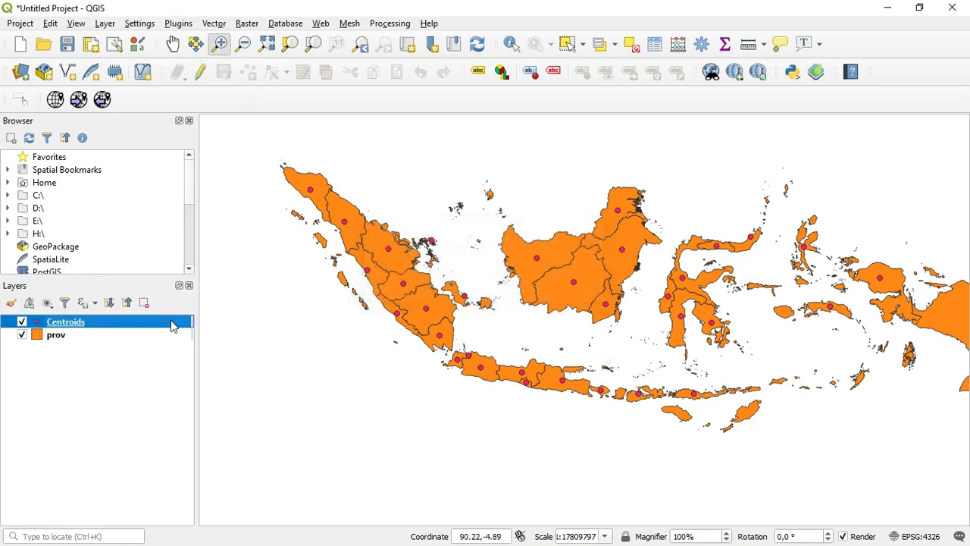
# Step: Set the Centroids layer's symbology to Graduated, using the 30maret field as the value
pyautogui.rightClick(116, 323)
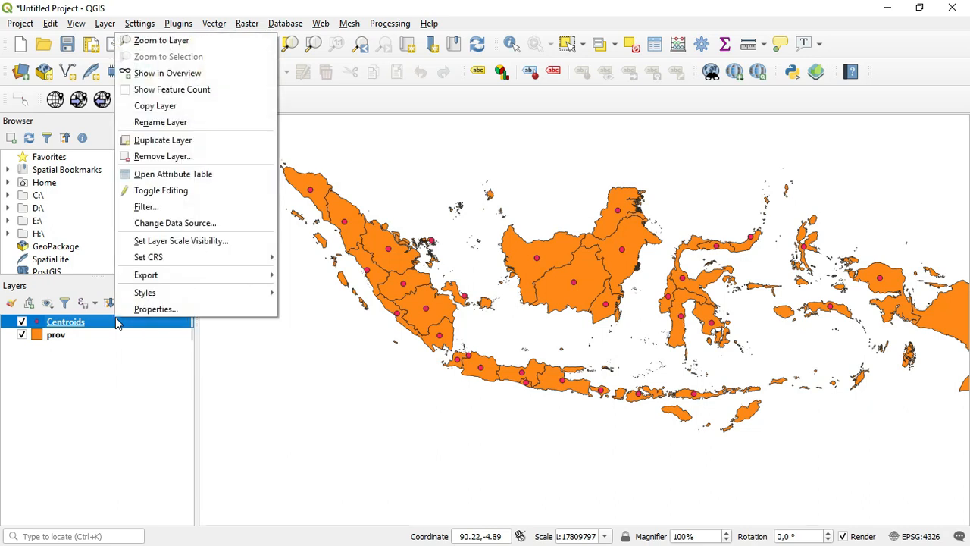
pyautogui.click(175, 310)
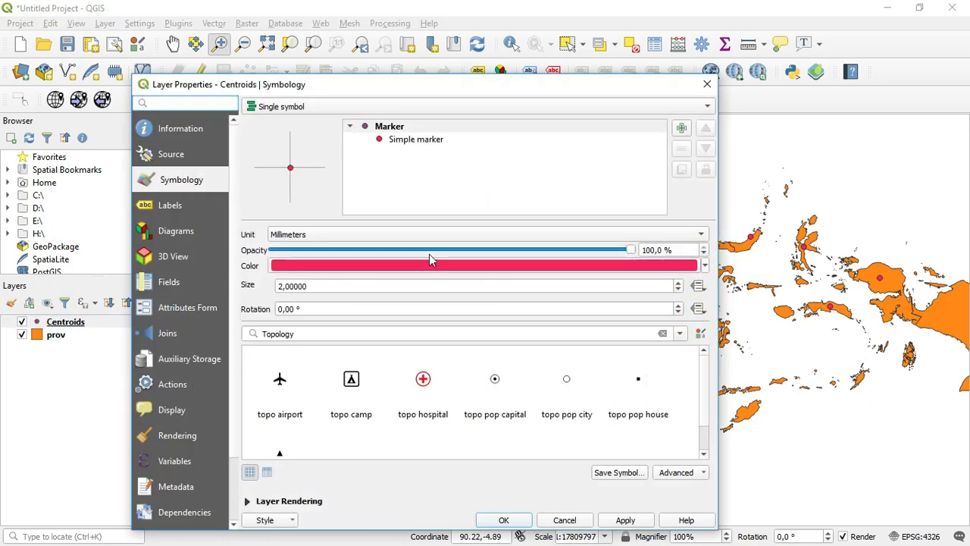
pyautogui.click(330, 107)
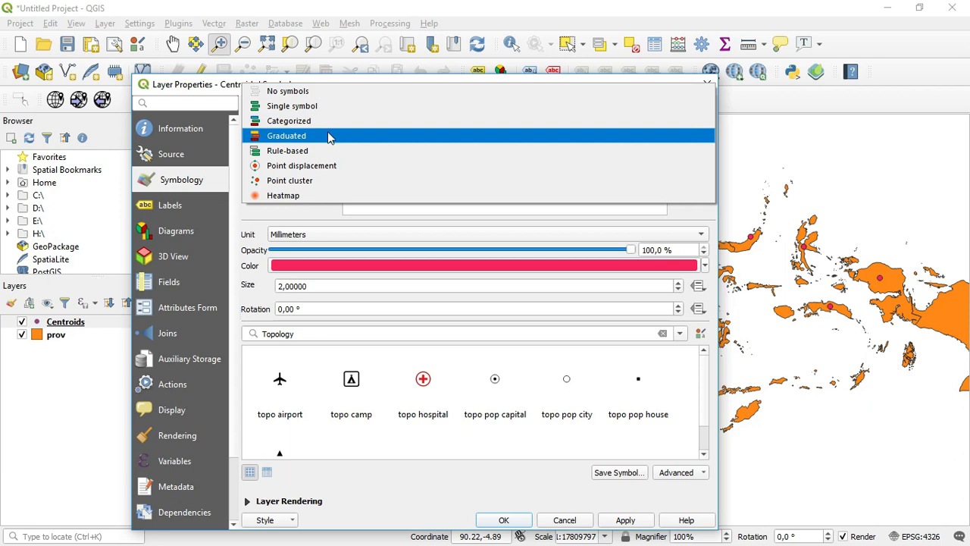
pyautogui.click(328, 136)
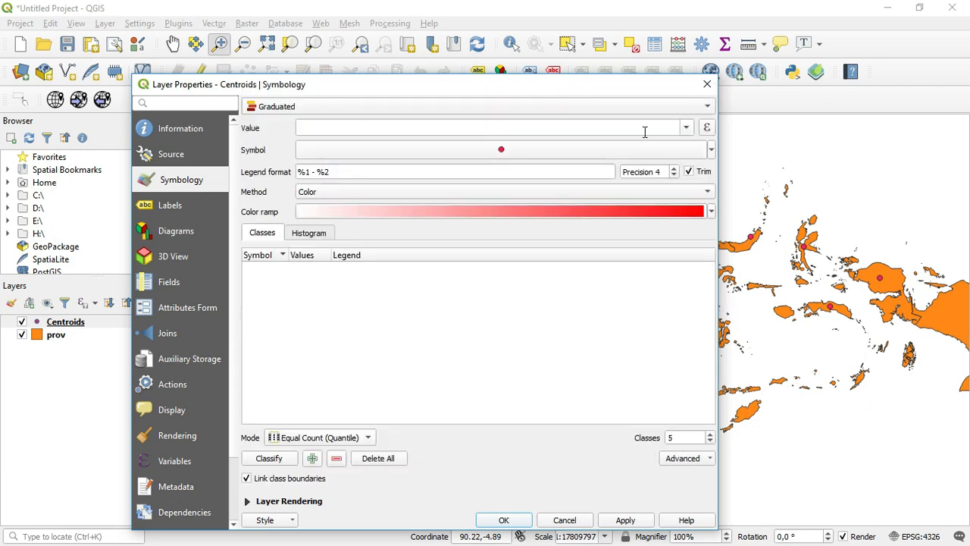
pyautogui.click(684, 128)
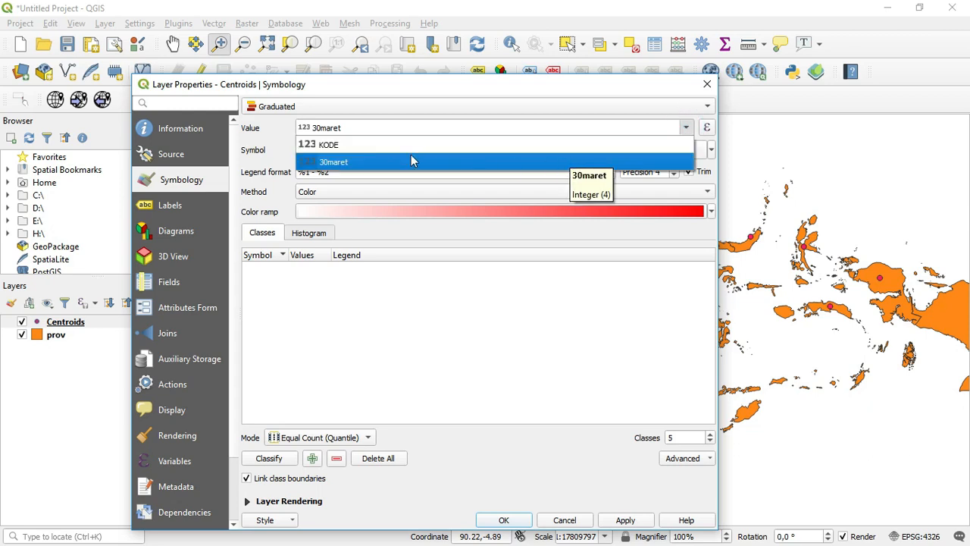
pyautogui.click(363, 162)
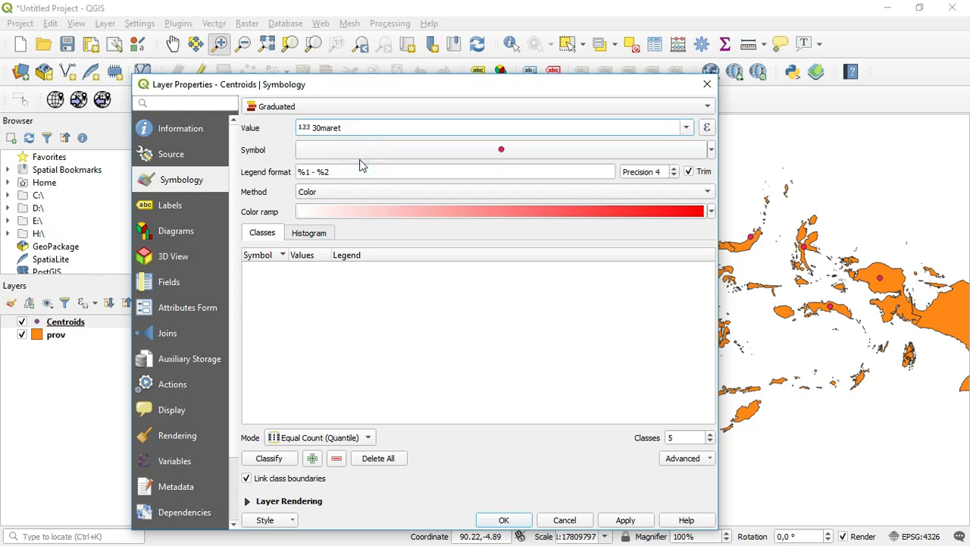
# Step: Change the graduated marker's colour to the red #f5232a
pyautogui.click(502, 154)
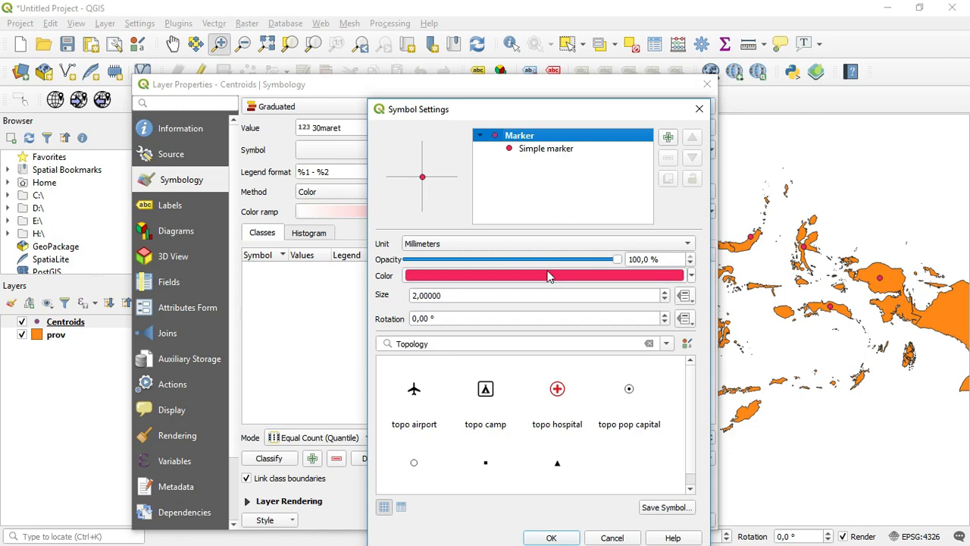
pyautogui.click(549, 276)
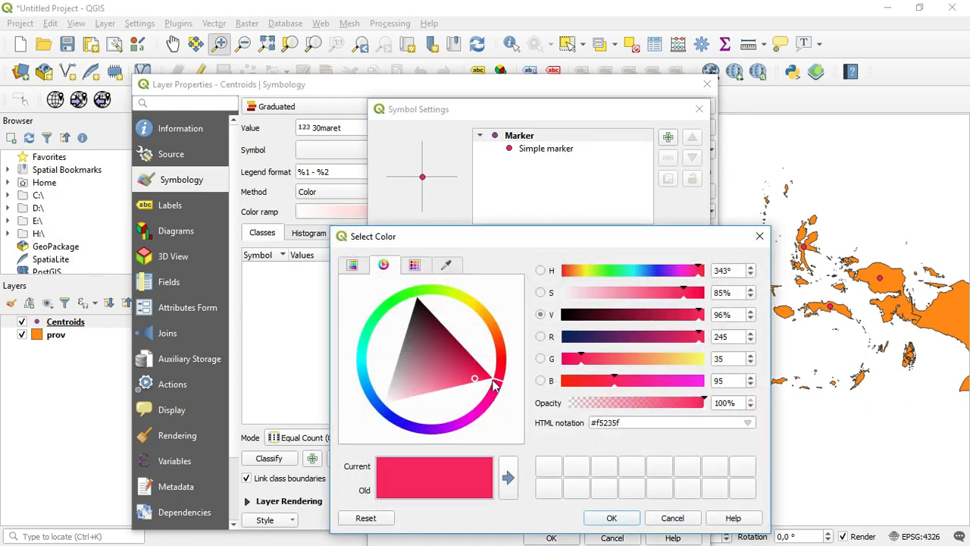
pyautogui.moveTo(499, 386)
pyautogui.mouseDown()
pyautogui.moveTo(495, 369)
pyautogui.moveTo(507, 367)
pyautogui.mouseUp()
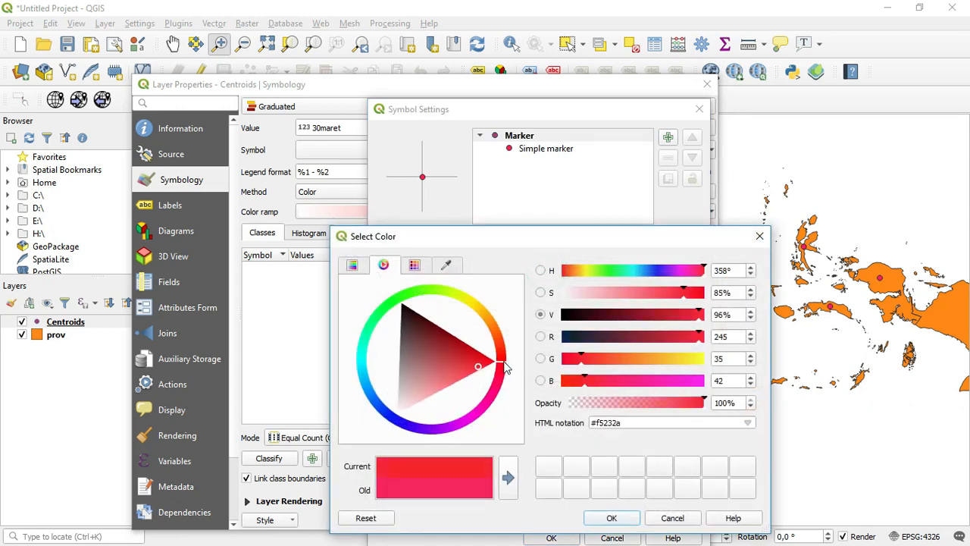
pyautogui.click(610, 518)
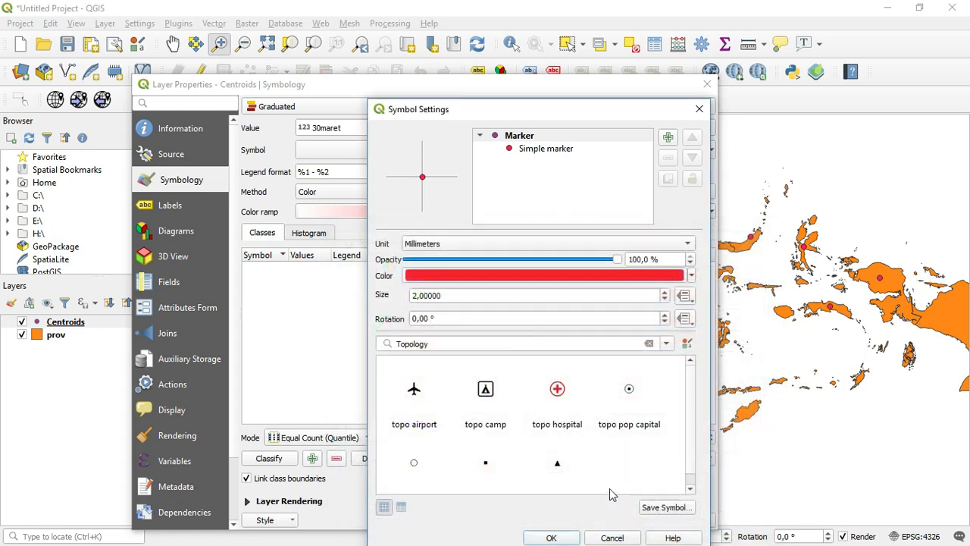
pyautogui.click(552, 538)
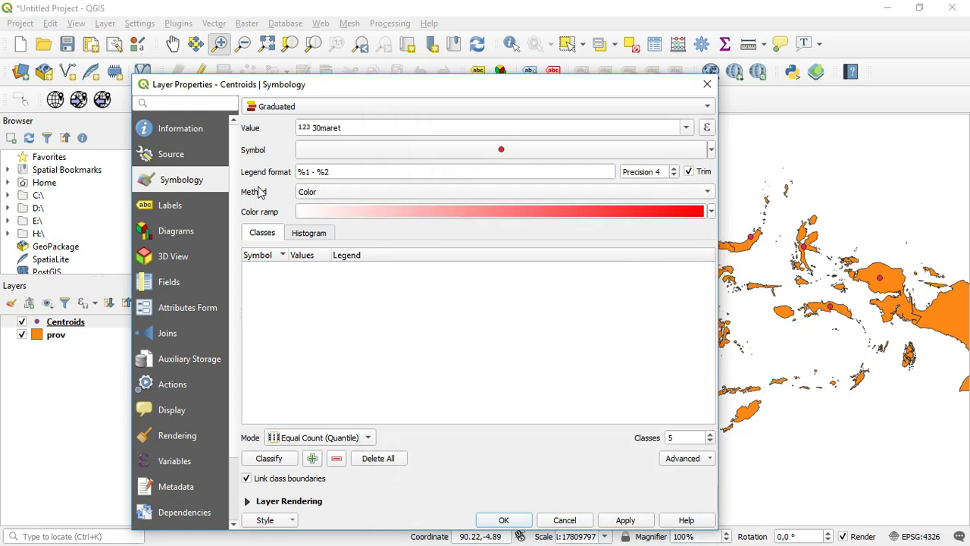
# Step: Set the graduation method to Size and generate 6 classes
pyautogui.click(705, 194)
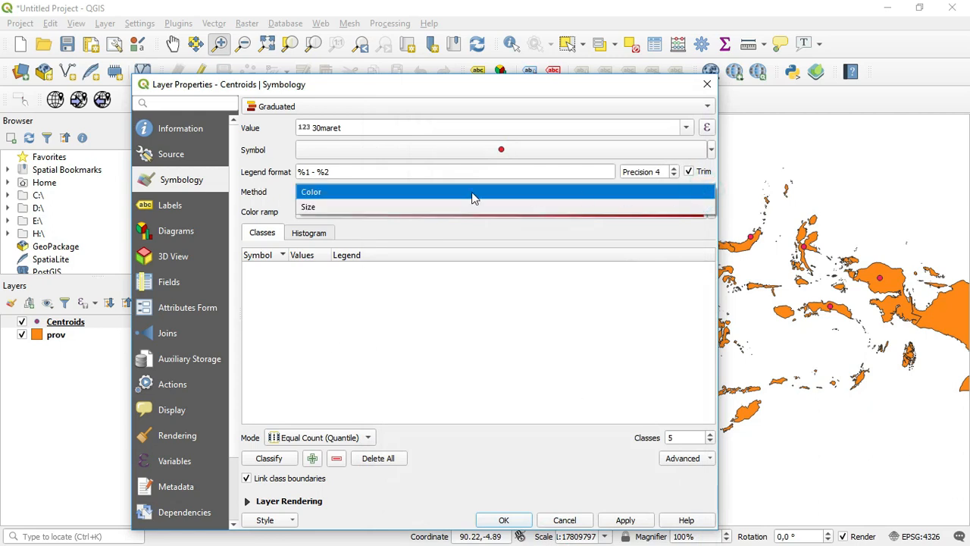
pyautogui.click(352, 209)
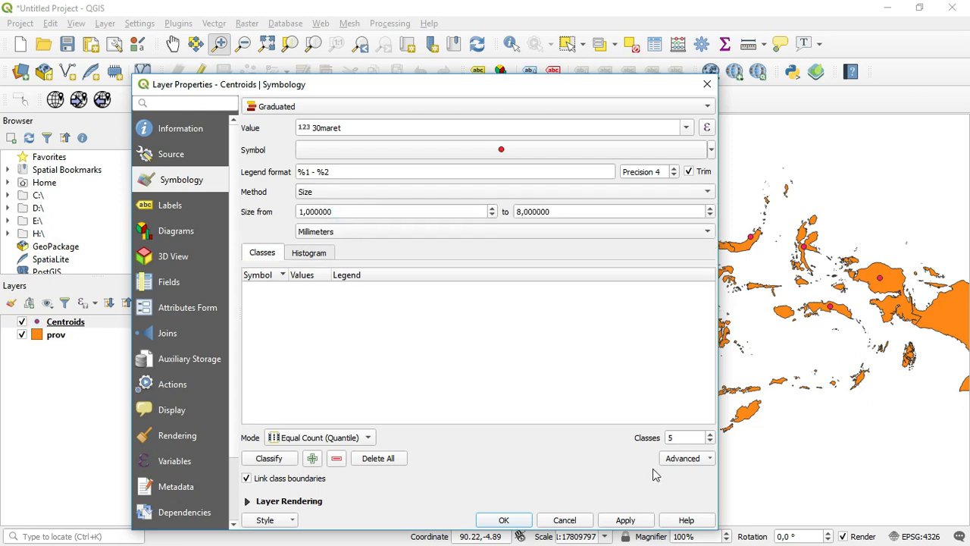
pyautogui.click(711, 435)
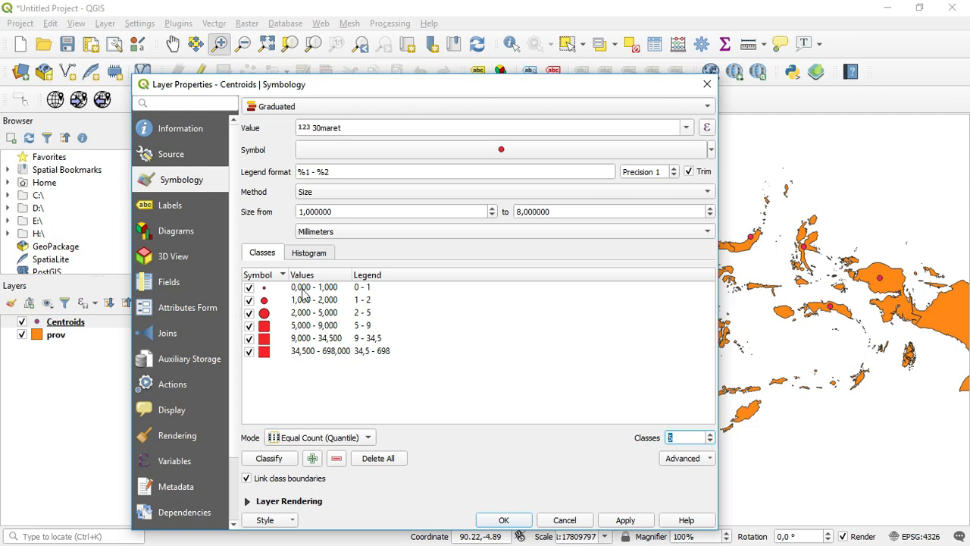
pyautogui.moveTo(501, 84); pyautogui.dragTo(464, 86)
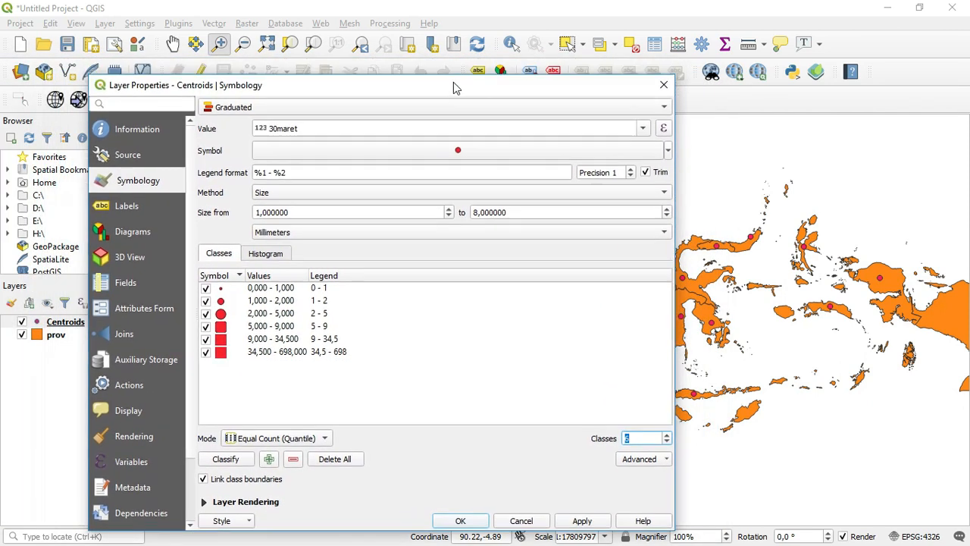
# Step: Set the upper bound of the first class to 0
pyautogui.click(291, 292)
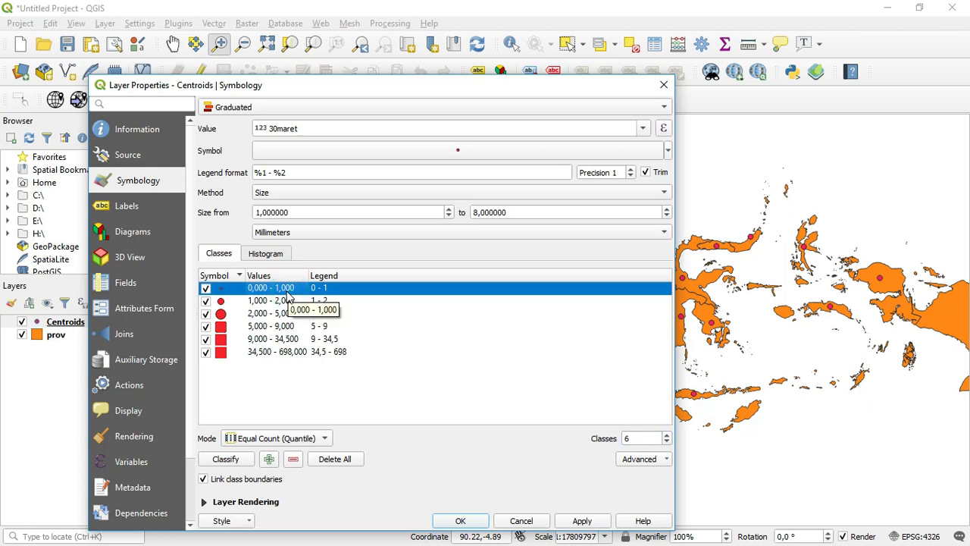
pyautogui.doubleClick(288, 291)
pyautogui.doubleClick(396, 305)
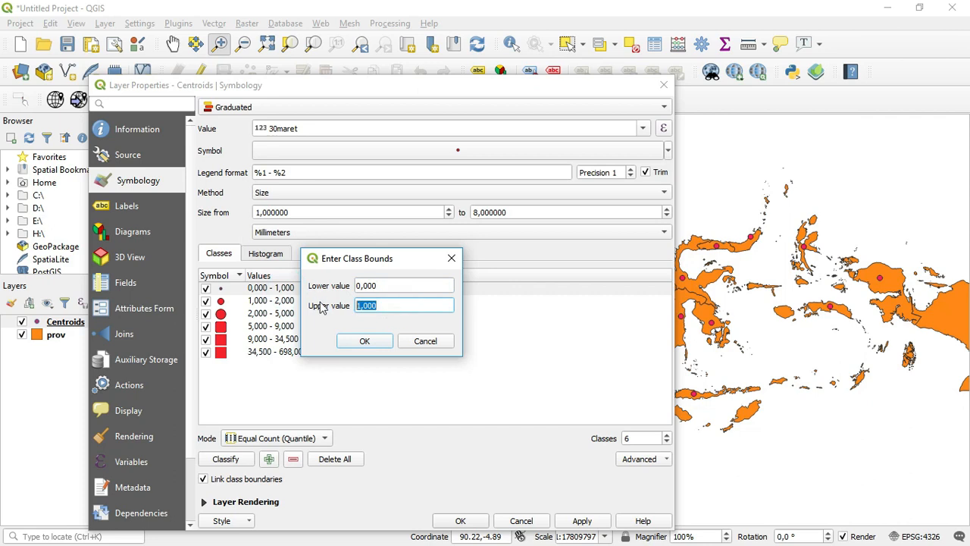
pyautogui.write('0')
pyautogui.click(371, 342)
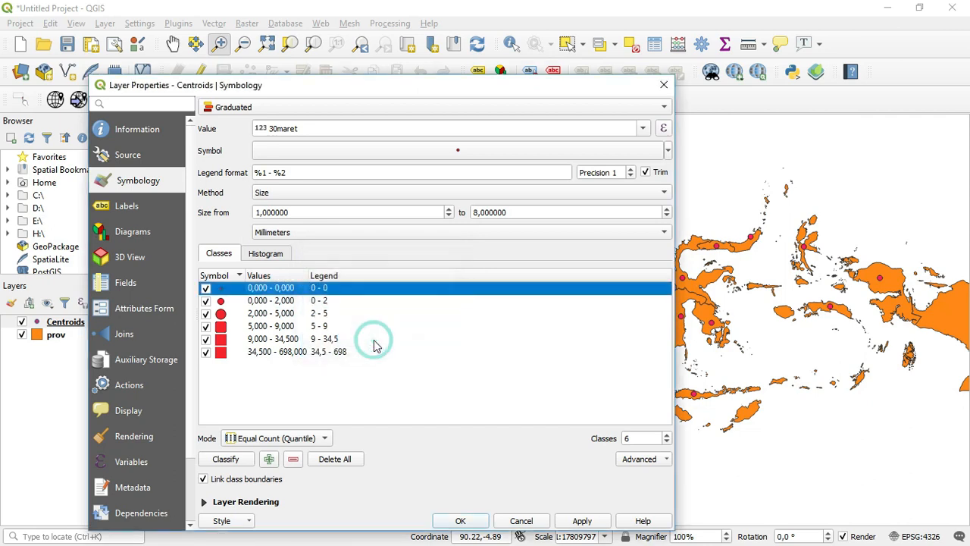
# Step: Set the upper bound of the second class to 10
pyautogui.doubleClick(277, 305)
pyautogui.doubleClick(392, 306)
pyautogui.write('1')
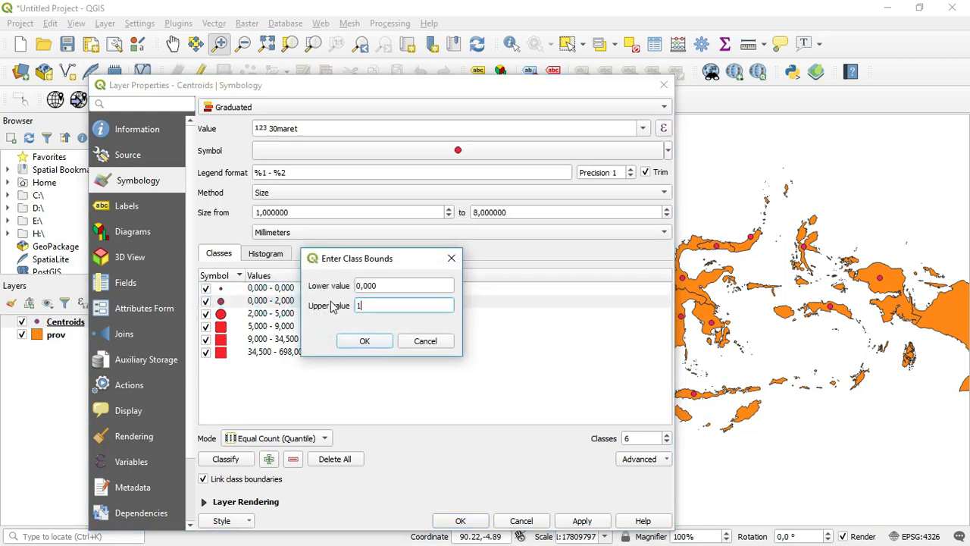
pyautogui.write('0')
pyautogui.click(371, 342)
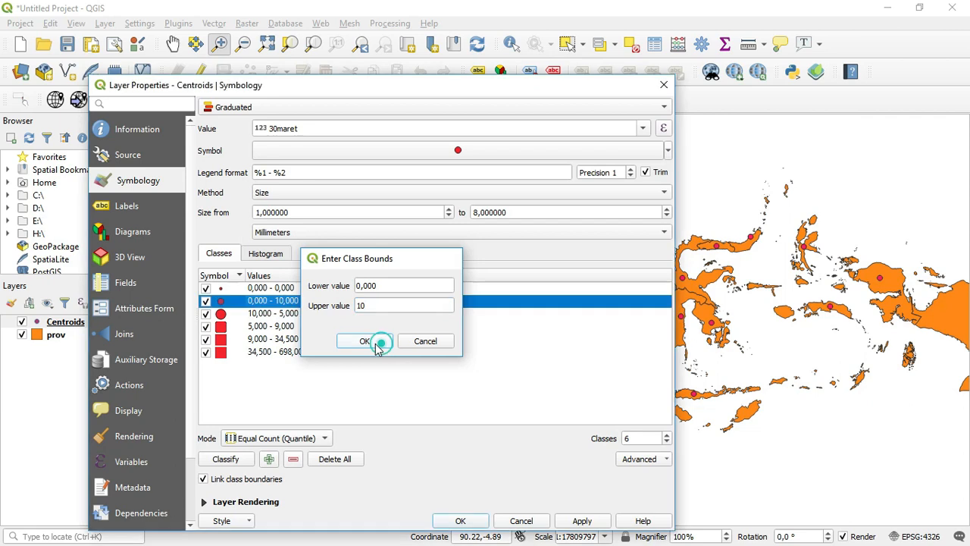
# Step: Set the upper bound of the third class to 50
pyautogui.click(290, 315)
pyautogui.doubleClick(291, 314)
pyautogui.doubleClick(395, 306)
pyautogui.write('5')
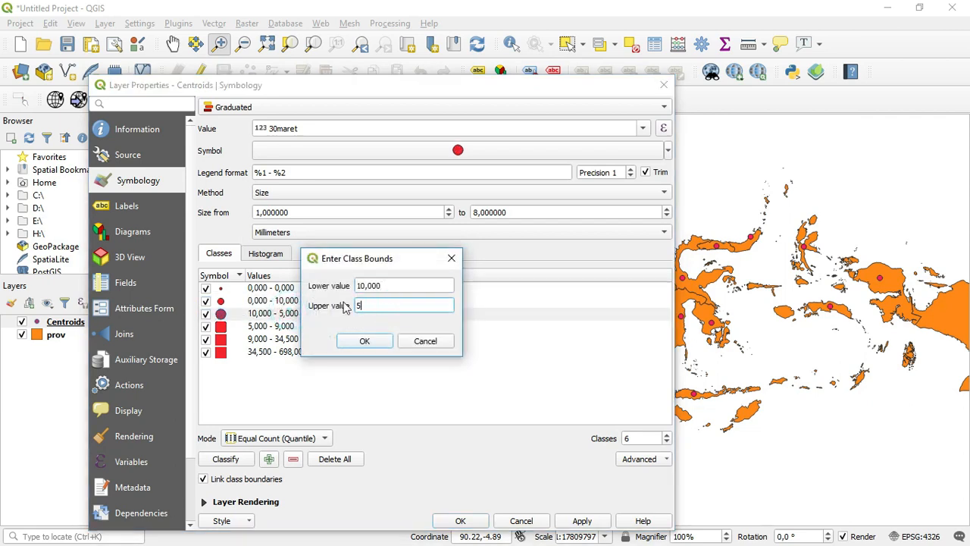
pyautogui.write('0')
pyautogui.click(365, 341)
# Step: Set the upper bound of the fourth class to 100
pyautogui.click(279, 326)
pyautogui.doubleClick(279, 326)
pyautogui.doubleClick(358, 305)
pyautogui.write('10')
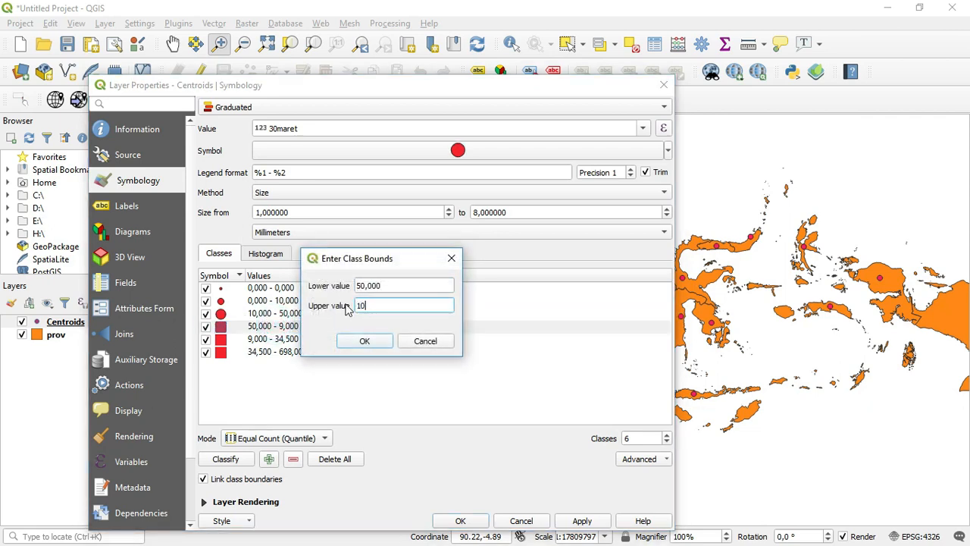
pyautogui.write('0')
pyautogui.click(370, 341)
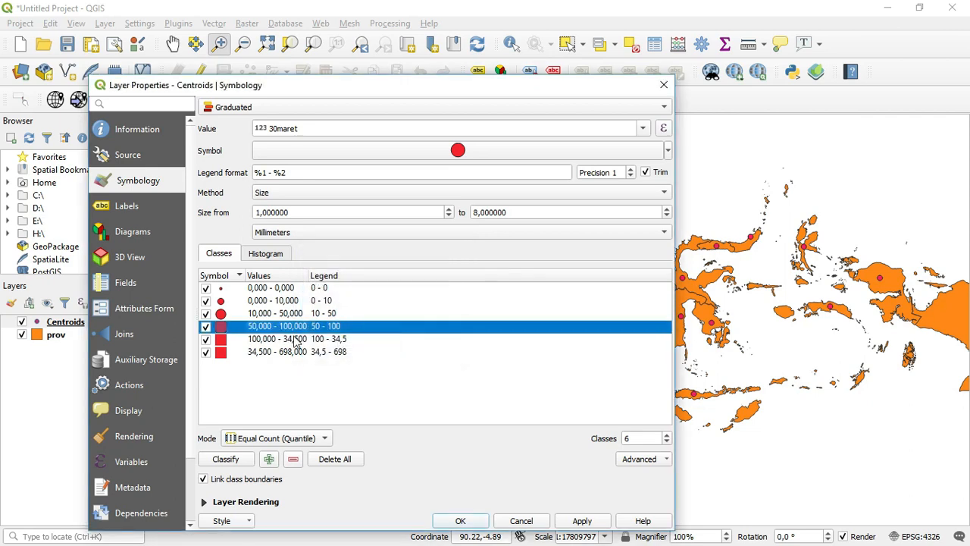
# Step: Set the upper bound of the fifth class to 300
pyautogui.click(289, 341)
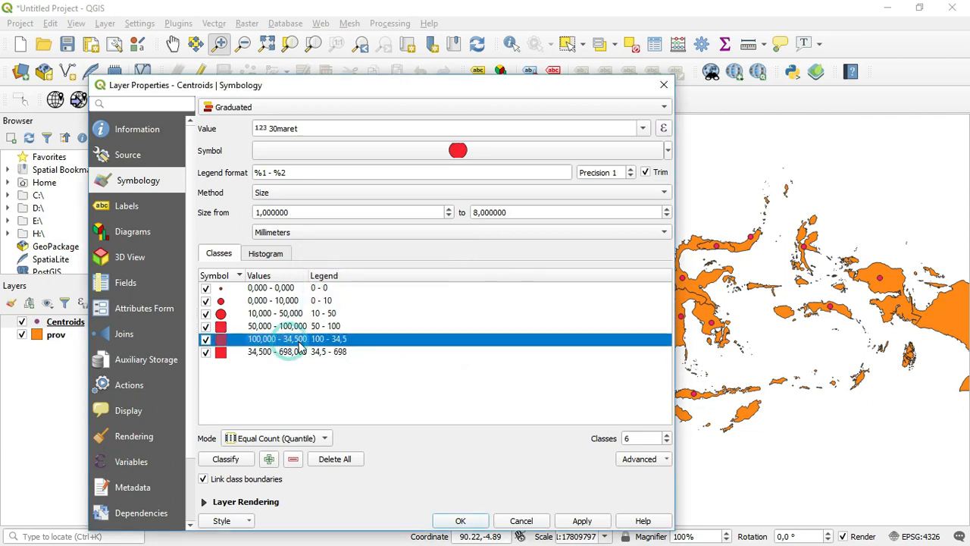
pyautogui.doubleClick(336, 341)
pyautogui.doubleClick(282, 340)
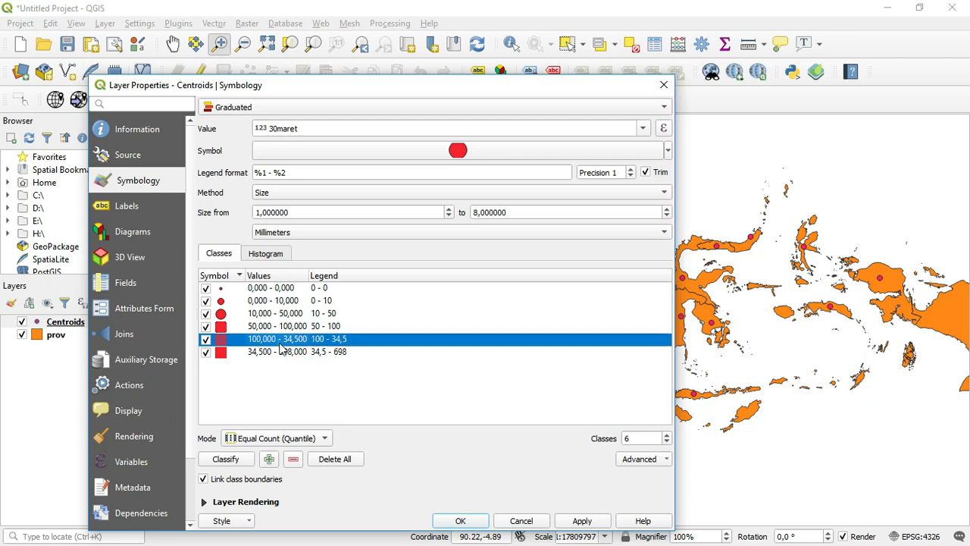
pyautogui.press('Tab')
pyautogui.write('3')
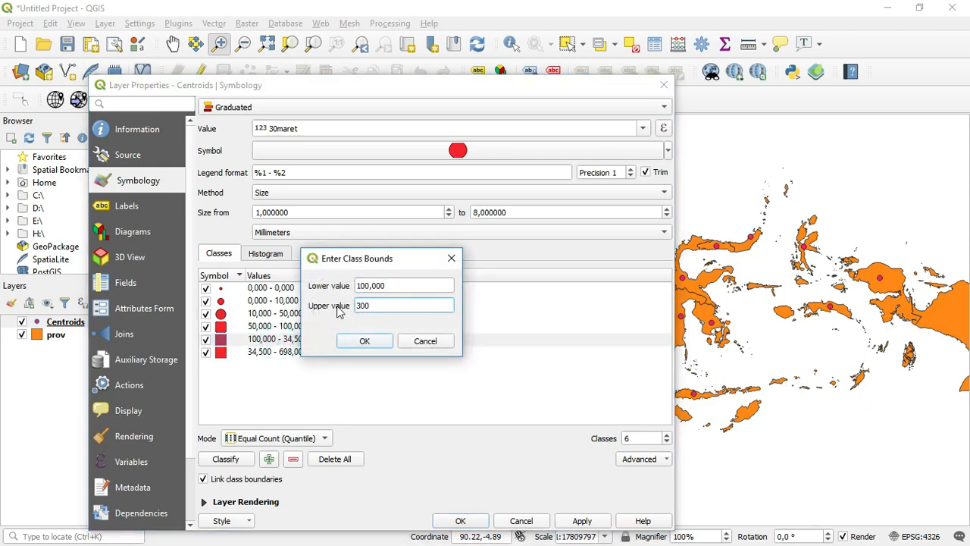
pyautogui.click(363, 341)
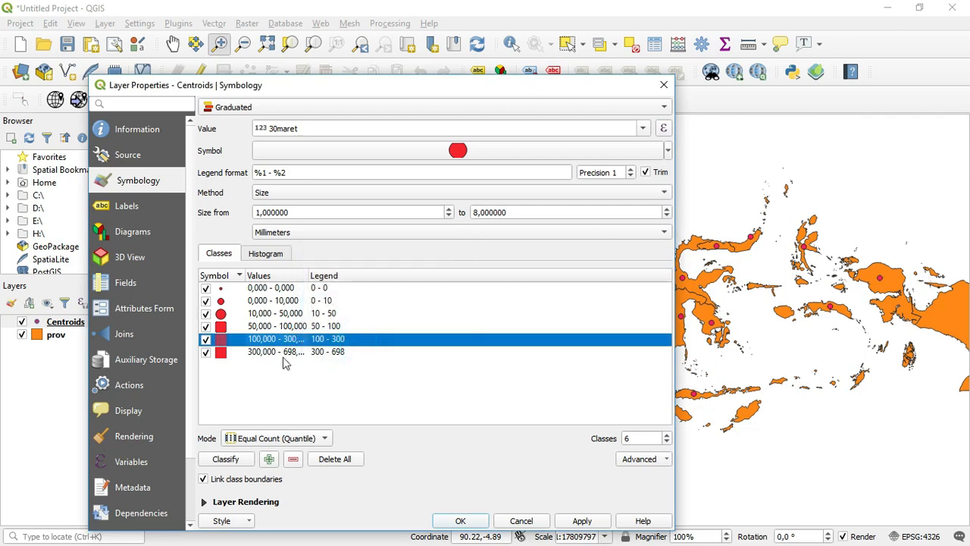
# Step: Relabel the last class's legend entry as >300 and apply the graduated symbology to the Centroids layer
pyautogui.doubleClick(339, 354)
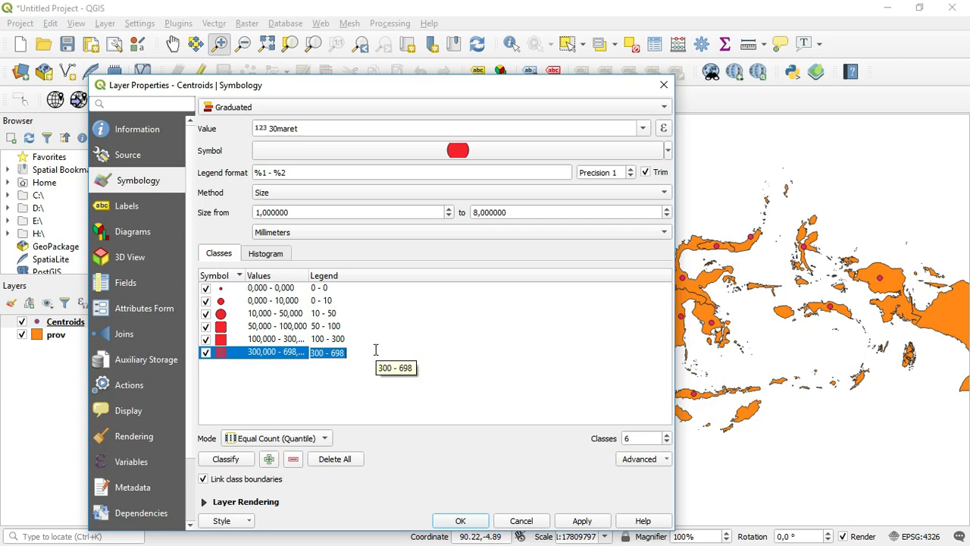
pyautogui.write('> 300')
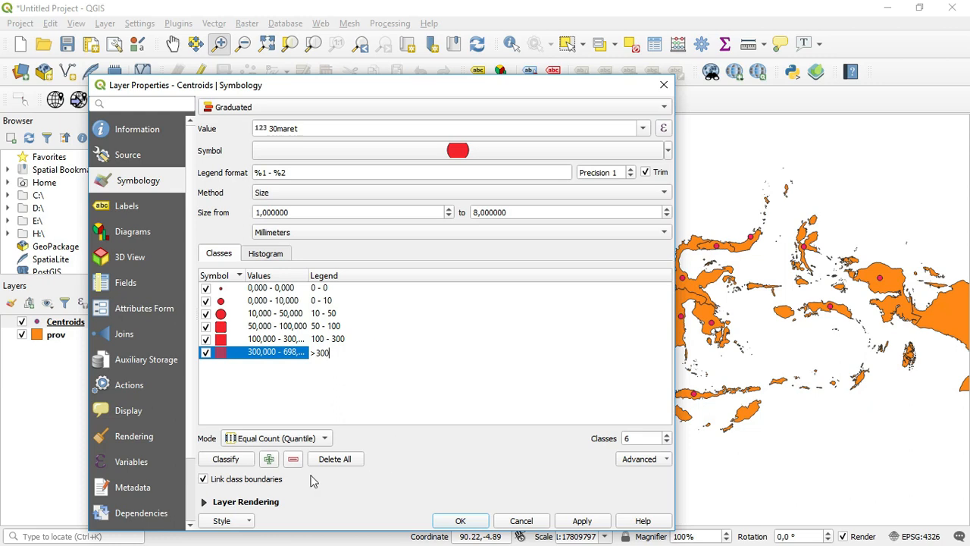
pyautogui.click(573, 523)
pyautogui.click(464, 522)
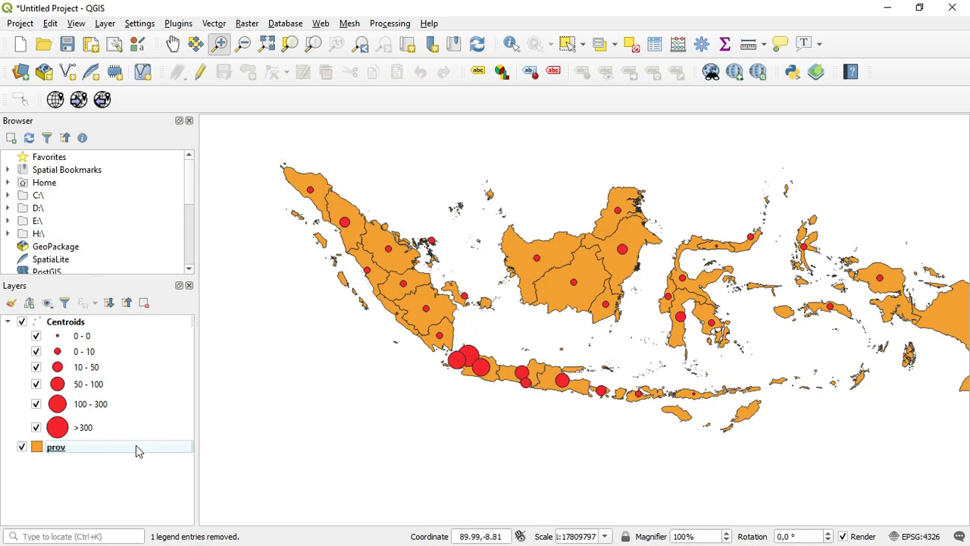
# Step: Change the fill colour of the prov layer to the near-white #fbfbfb
pyautogui.click(49, 453)
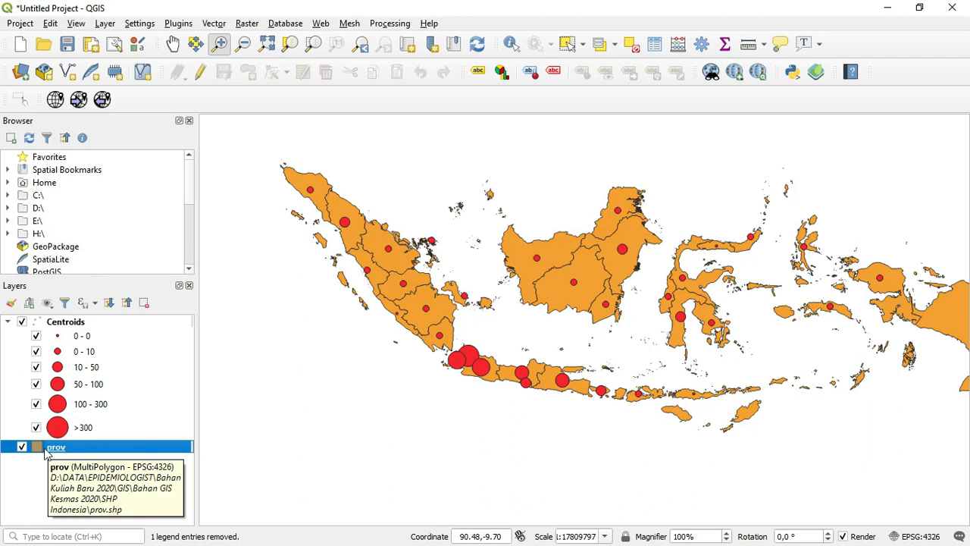
pyautogui.rightClick(42, 453)
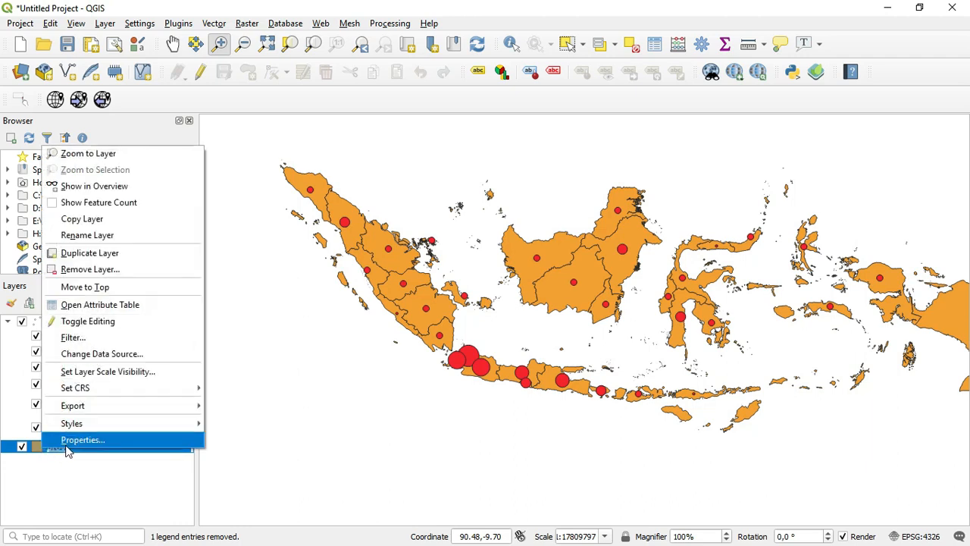
pyautogui.click(65, 447)
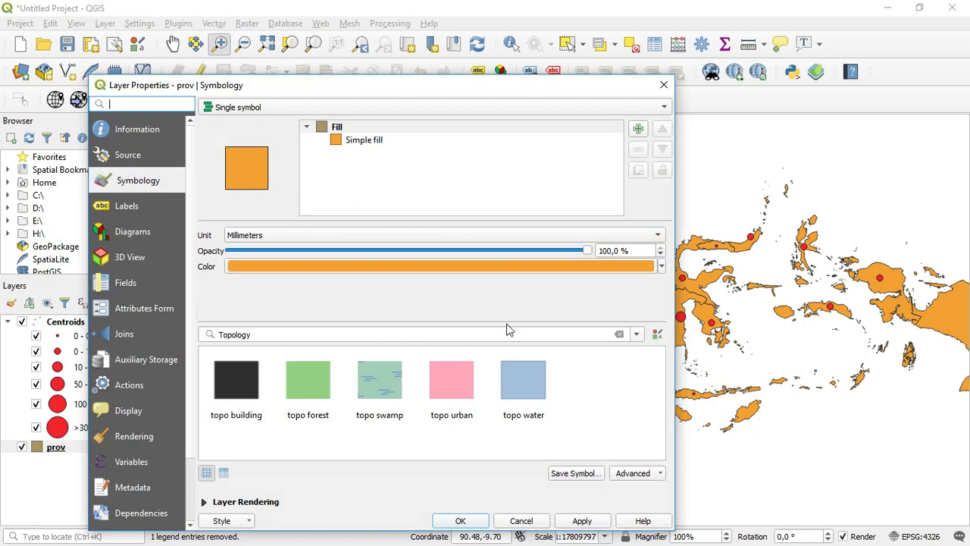
pyautogui.click(397, 266)
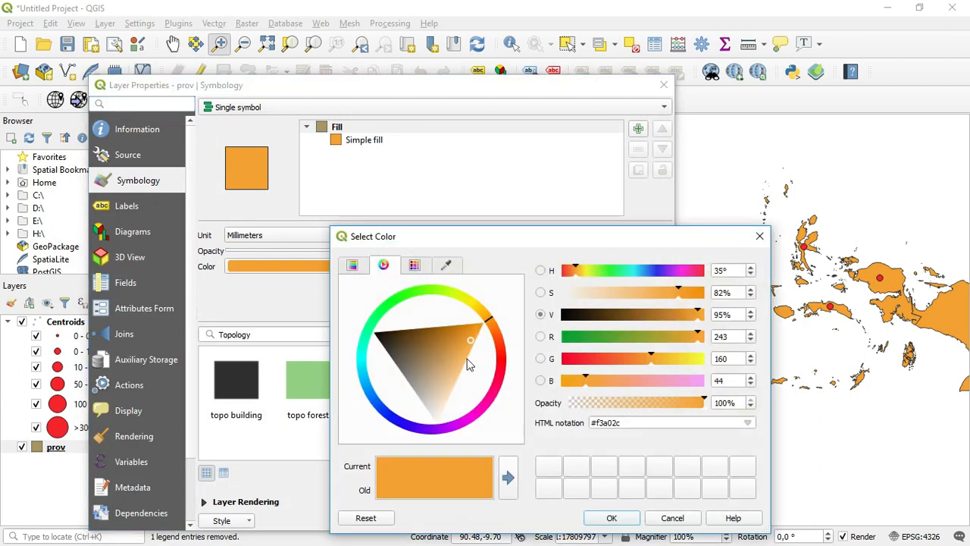
pyautogui.moveTo(471, 343); pyautogui.dragTo(437, 429)
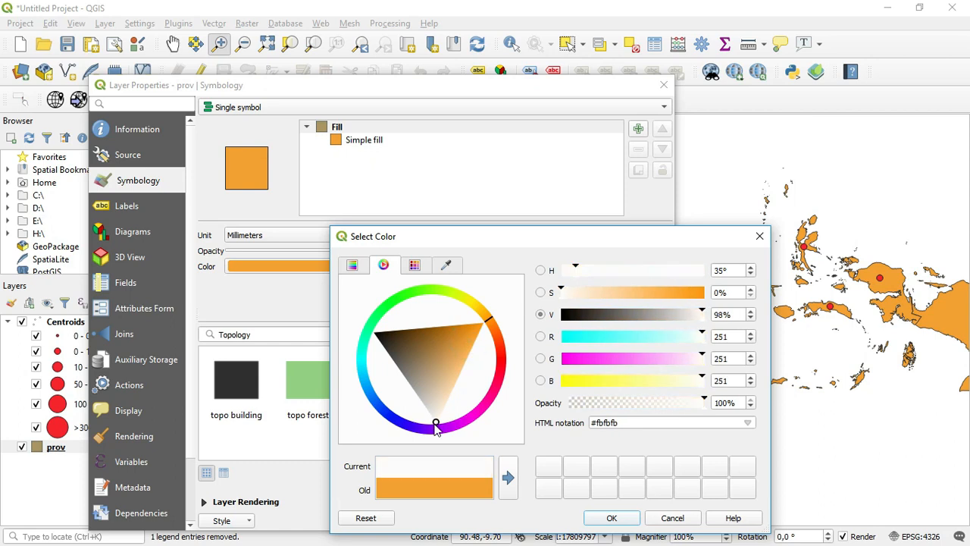
pyautogui.click(611, 518)
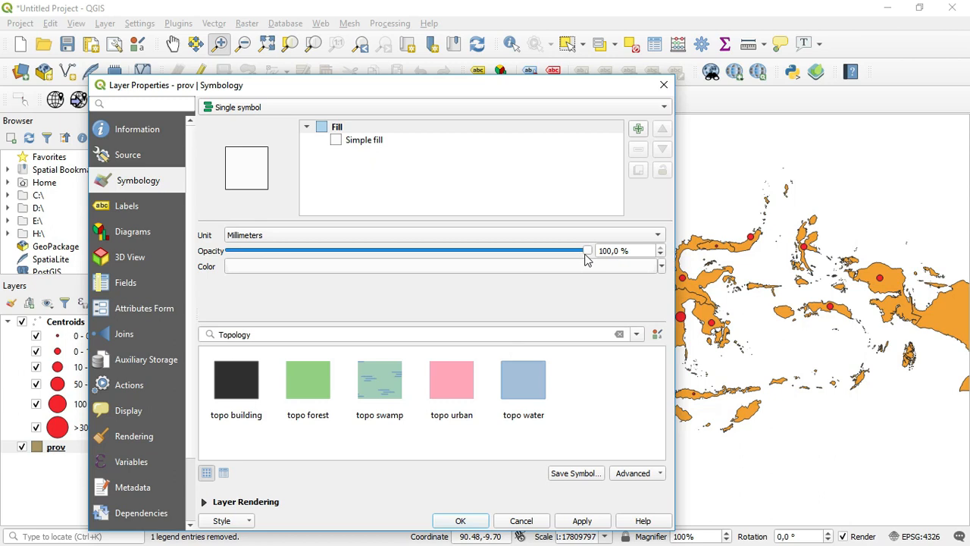
# Step: Set the prov layer's fill symbol opacity to 40% and apply the symbology
pyautogui.moveTo(586, 258); pyautogui.dragTo(383, 254)
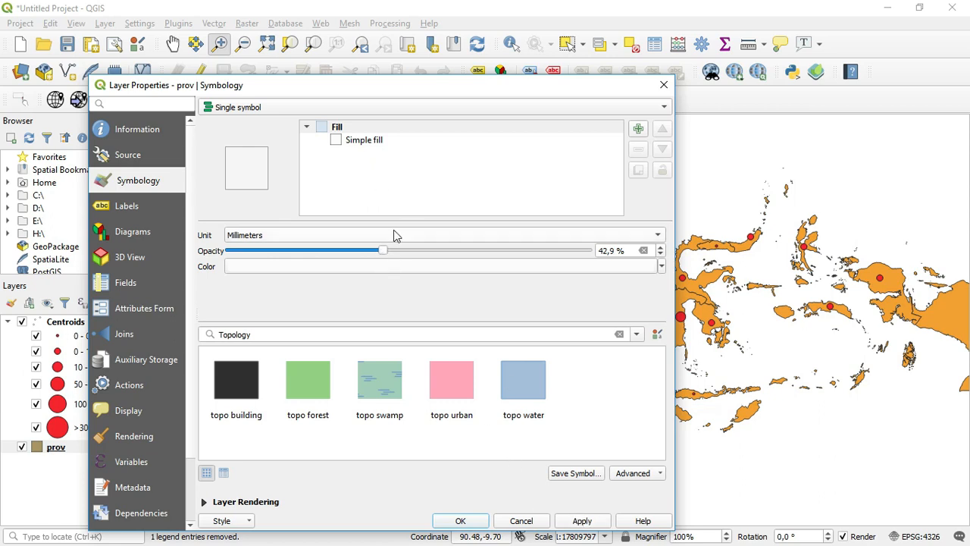
pyautogui.doubleClick(623, 253)
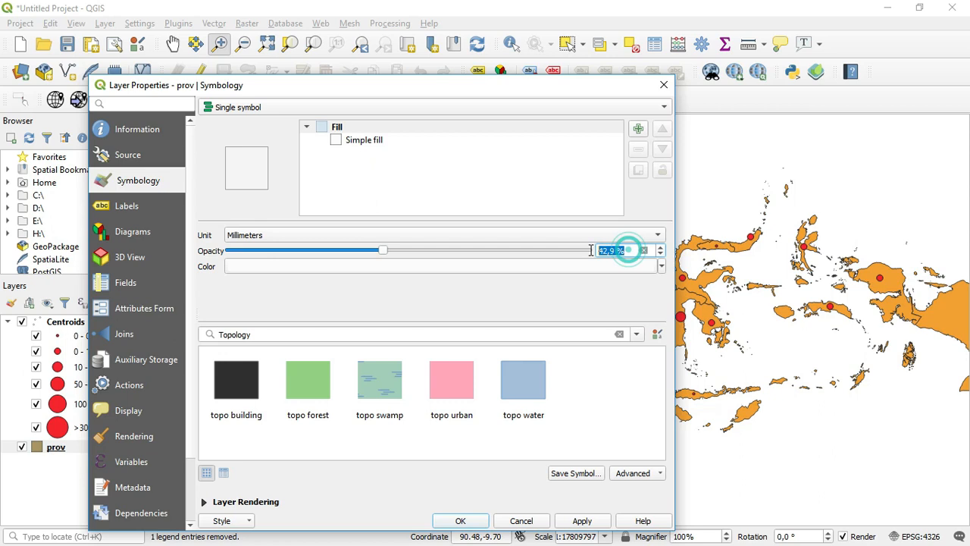
pyautogui.write('40')
pyautogui.press('Return')
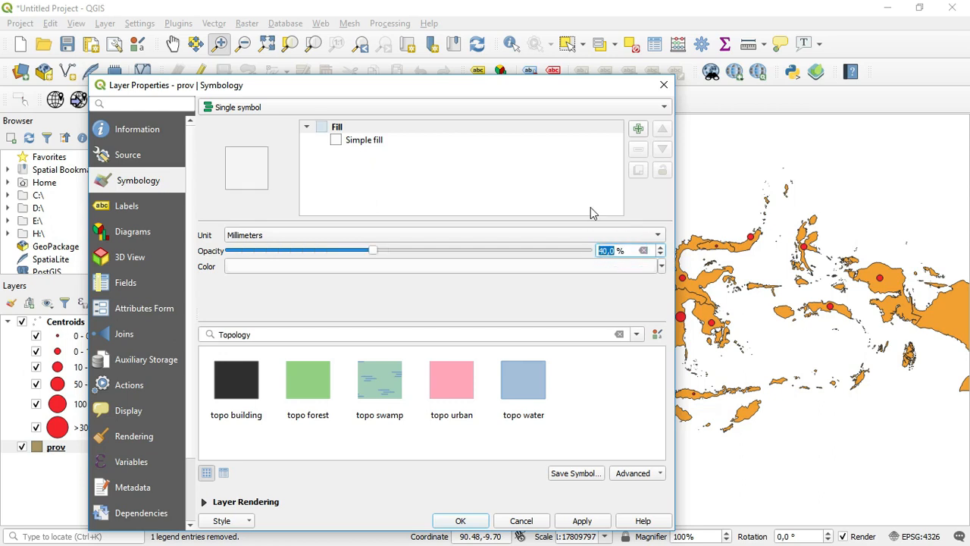
pyautogui.click(565, 522)
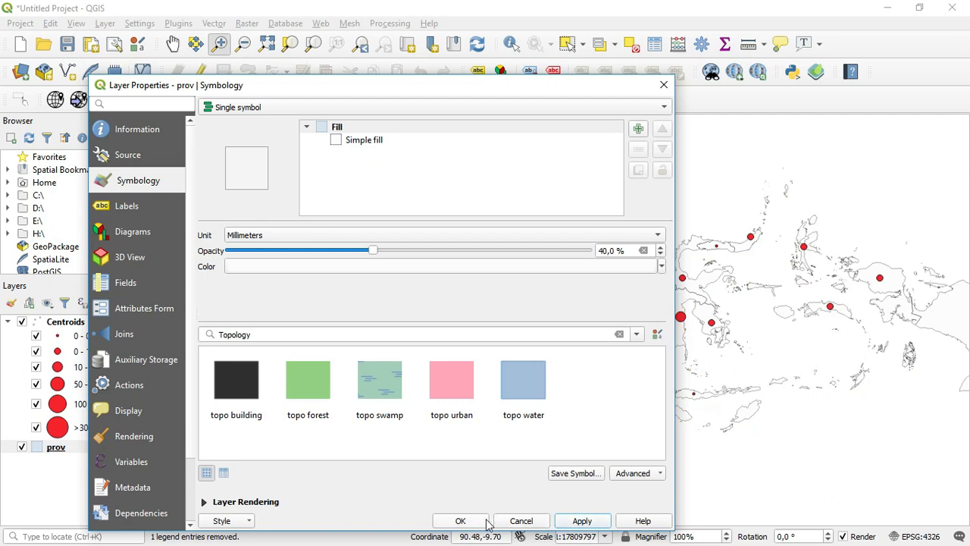
pyautogui.click(461, 522)
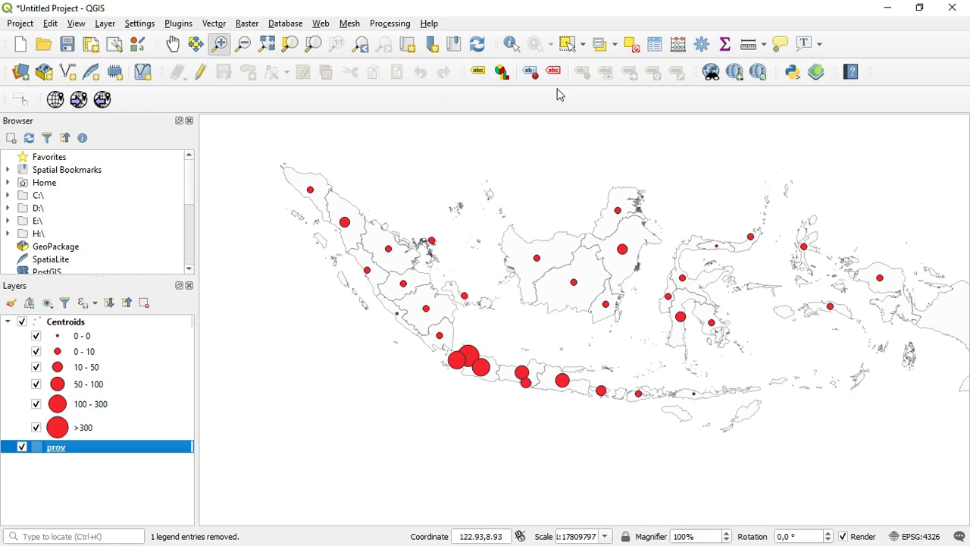
# Step: Add the Google Road basemap from QuickMapServices
pyautogui.click(735, 72)
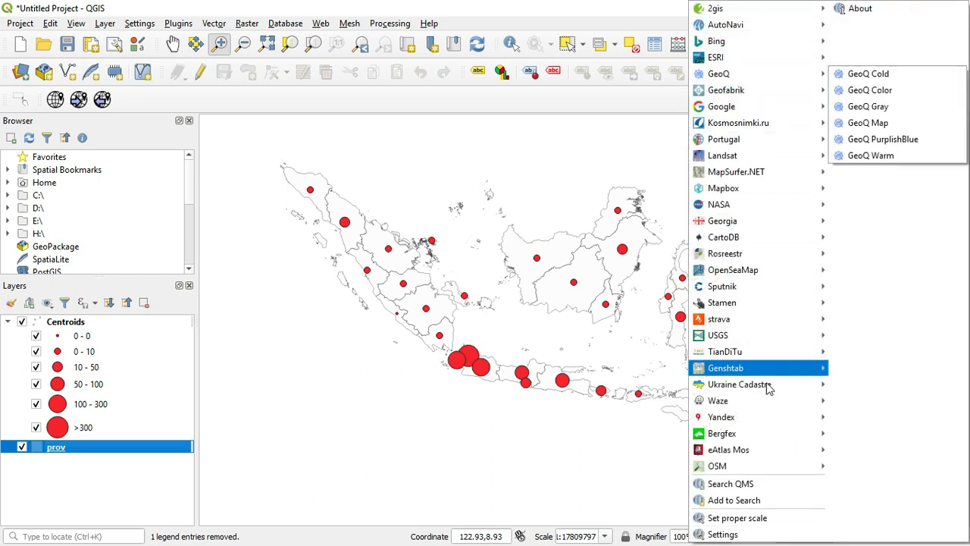
pyautogui.moveTo(727, 122)
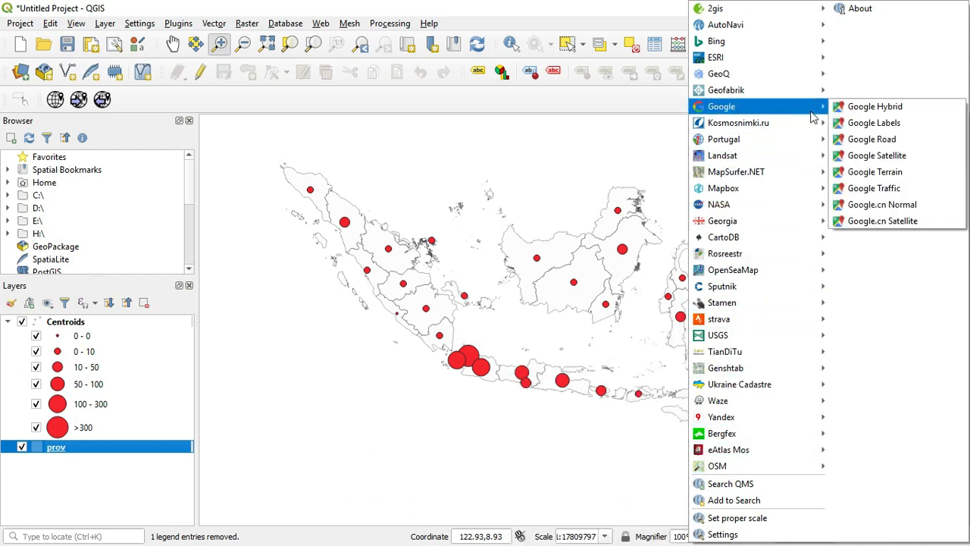
pyautogui.click(872, 141)
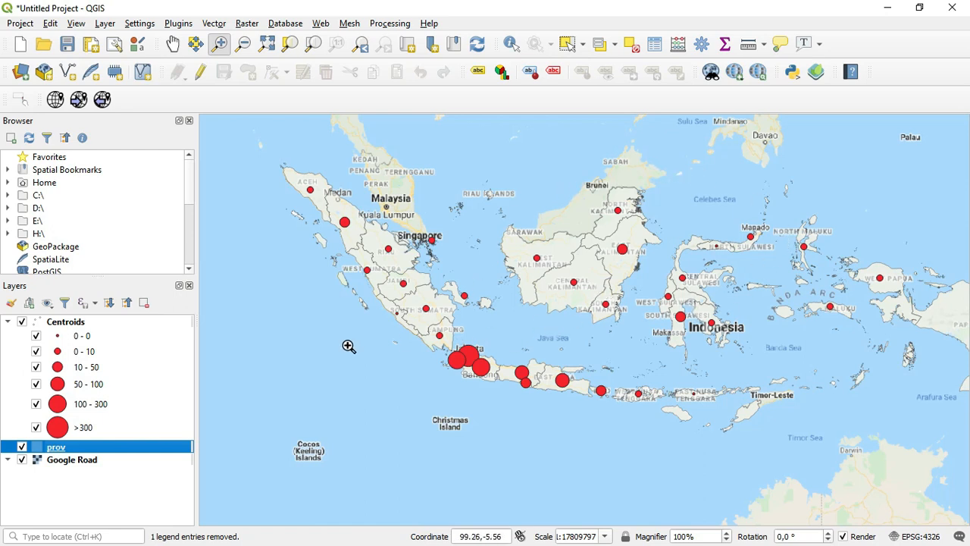
# Step: Reduce the opacity of the Centroids layer's graduated marker symbol to about 83% and apply the change
pyautogui.rightClick(78, 321)
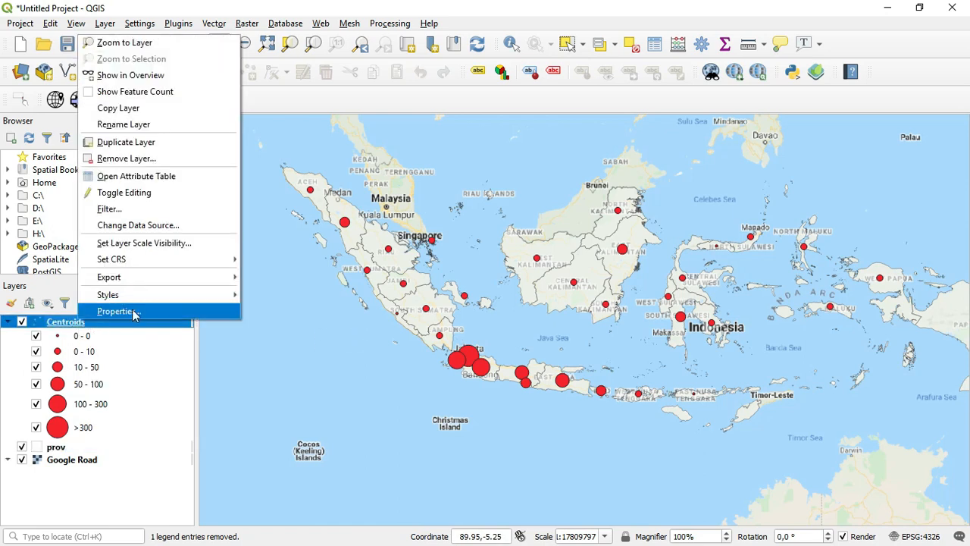
pyautogui.click(132, 312)
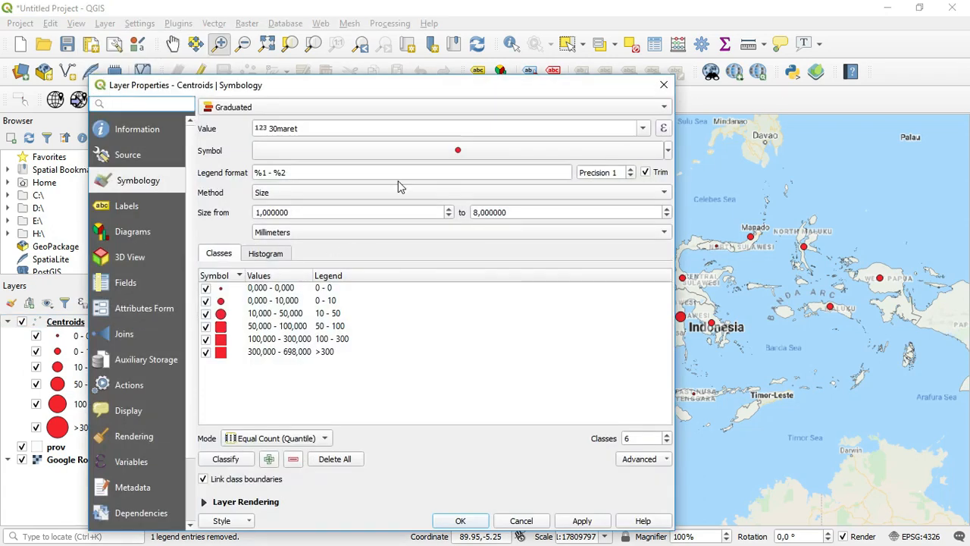
pyautogui.click(435, 150)
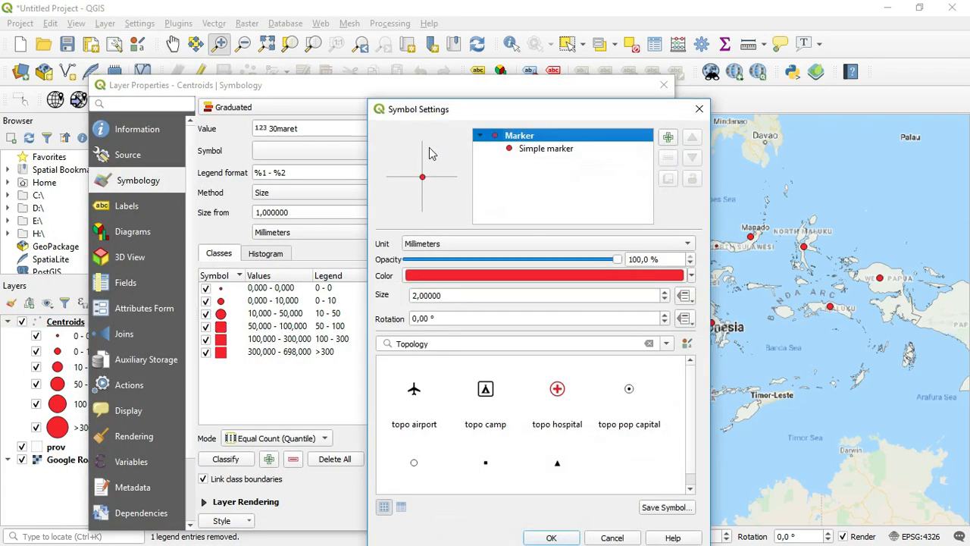
pyautogui.moveTo(619, 263); pyautogui.dragTo(584, 266)
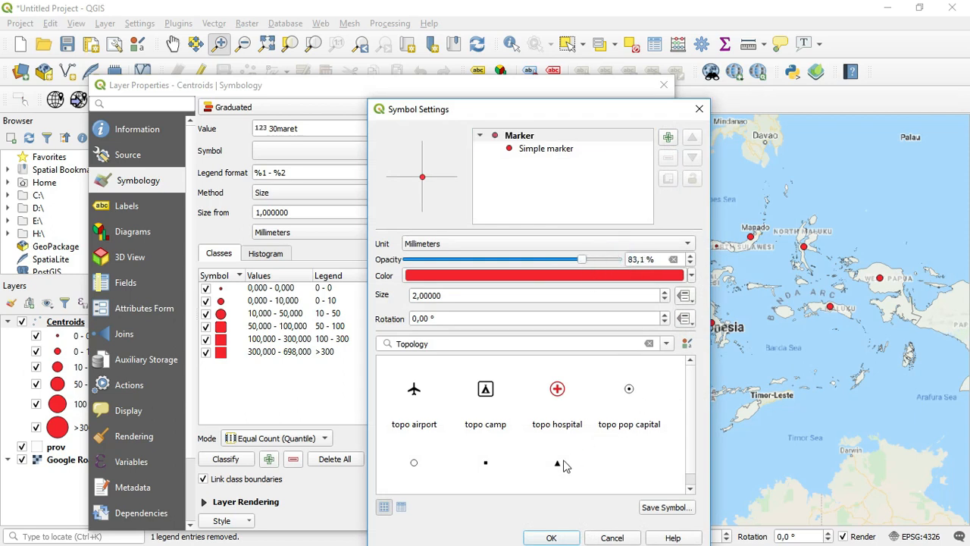
pyautogui.click(552, 536)
pyautogui.click(583, 521)
pyautogui.click(460, 521)
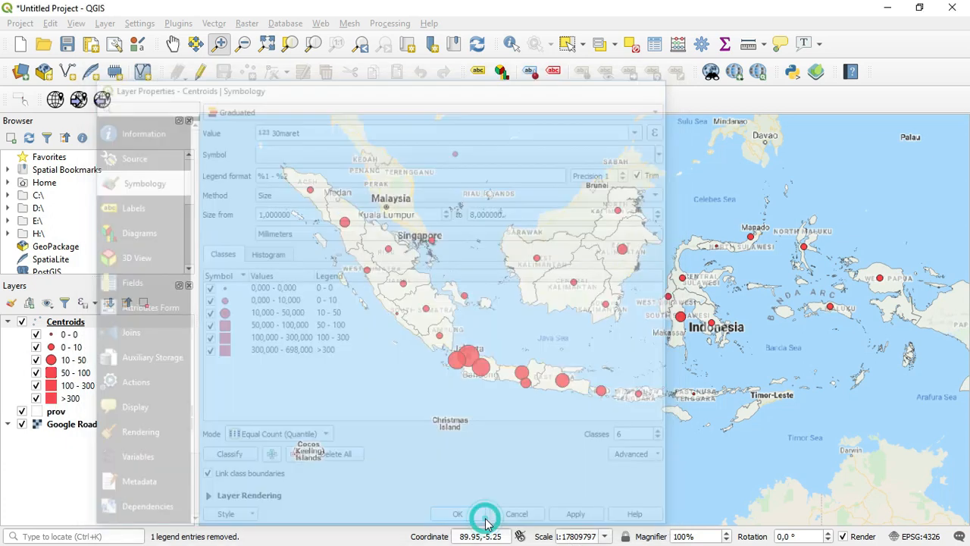